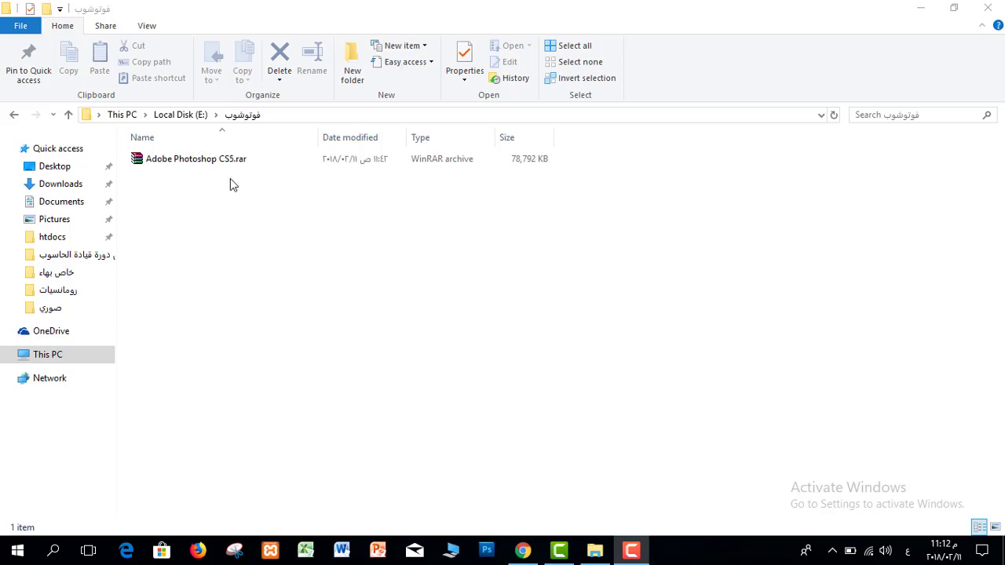
- Extract the Adobe Photoshop CS5.rar archive into the current folder
click(196, 162)
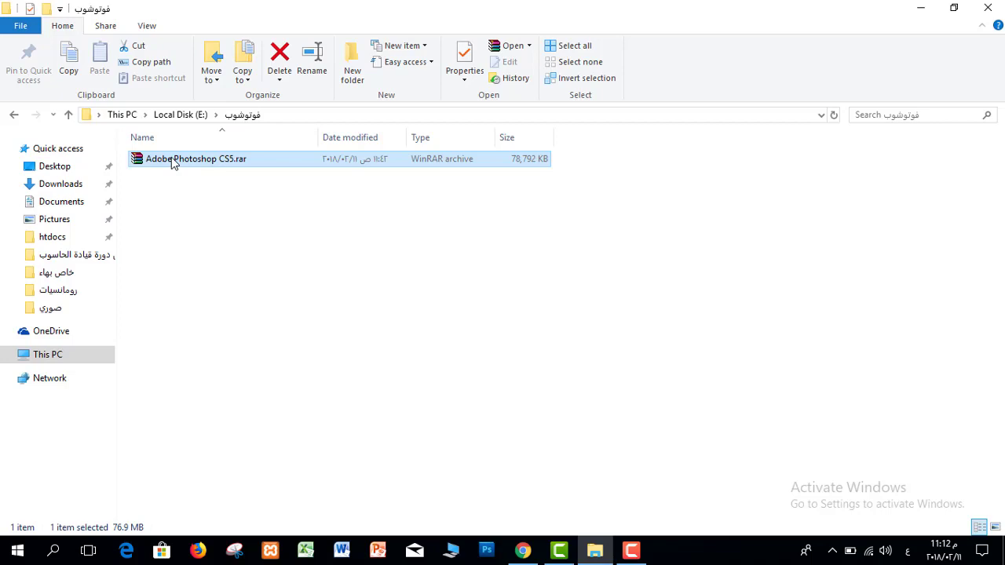
right_click(173, 162)
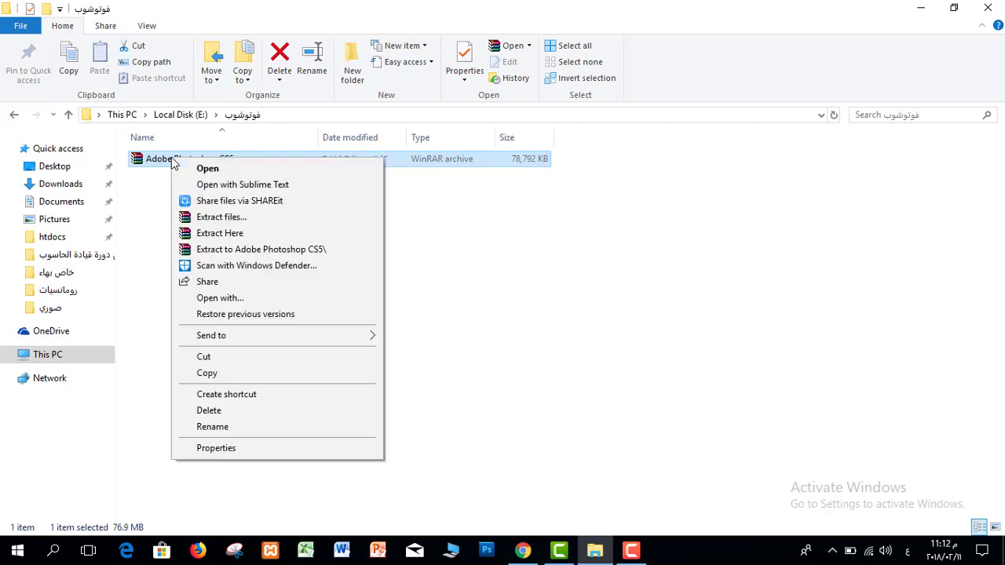
click(218, 233)
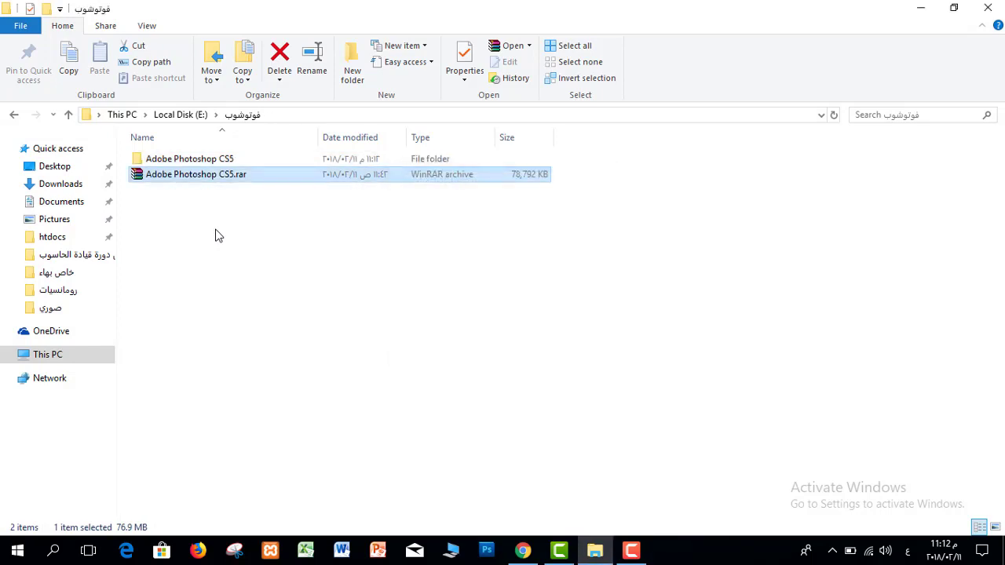
- Open the extracted Adobe Photoshop CS5 folder and launch the Adobe Photoshop CS5 ME Arabic-English setup application
double_click(180, 161)
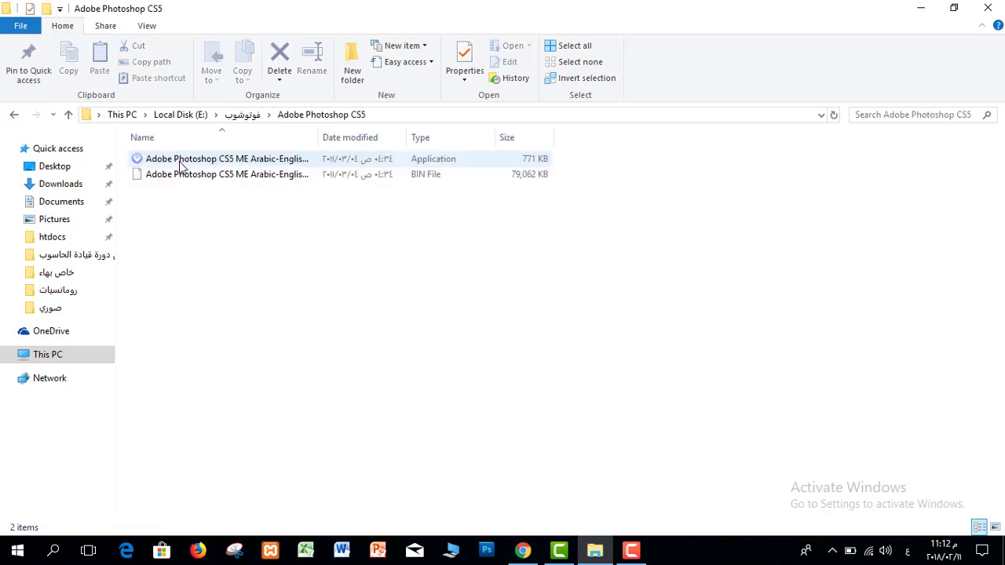
click(186, 181)
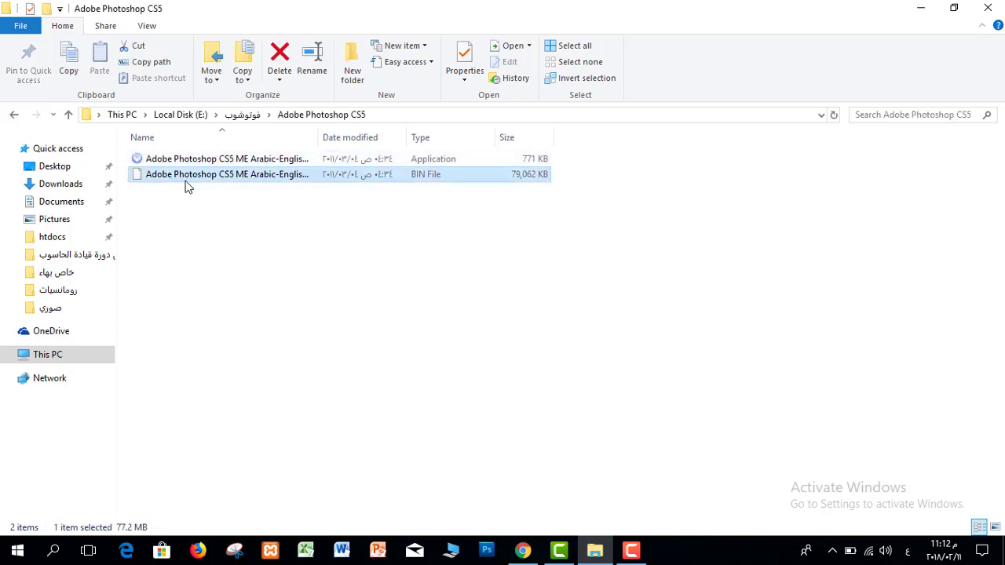
click(149, 163)
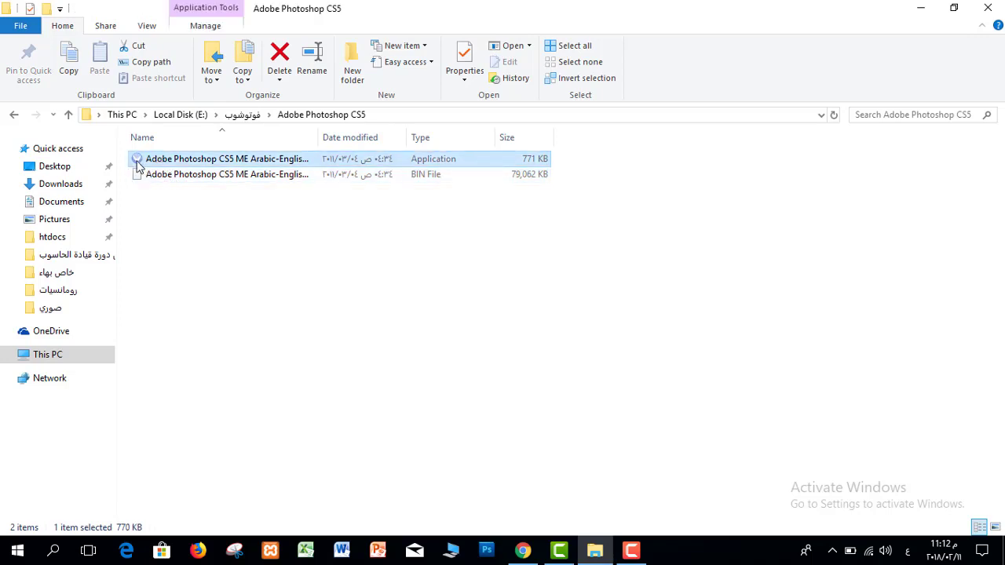
double_click(186, 160)
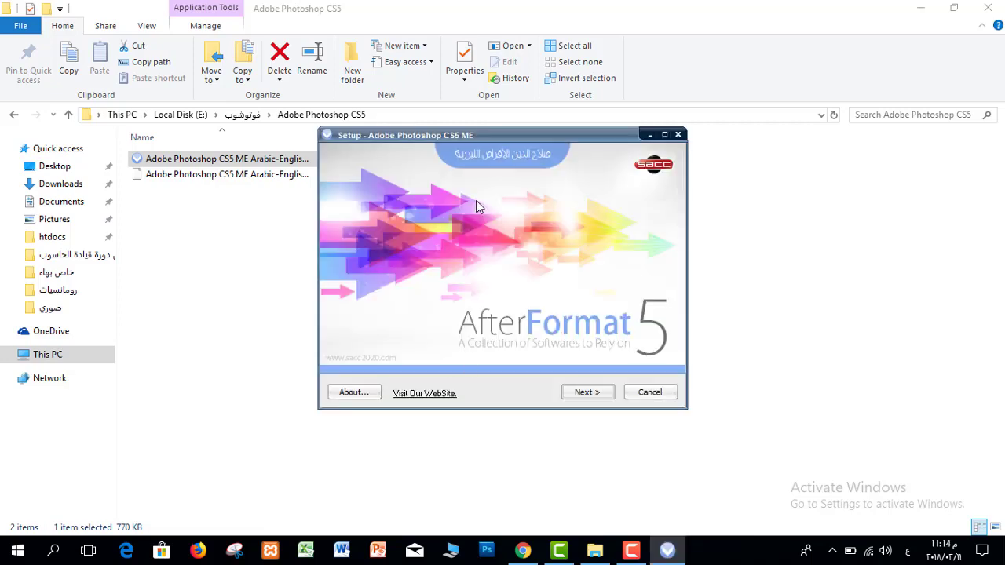
- Install Adobe Photoshop CS5 ME into the default folder with the English Menus component and finish the setup
drag(475, 139, 418, 156)
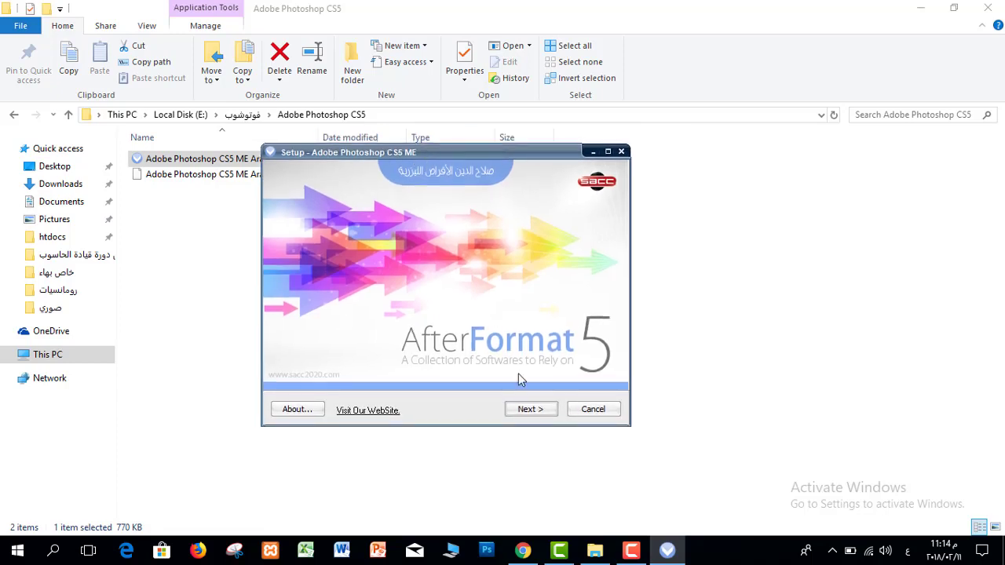
click(526, 412)
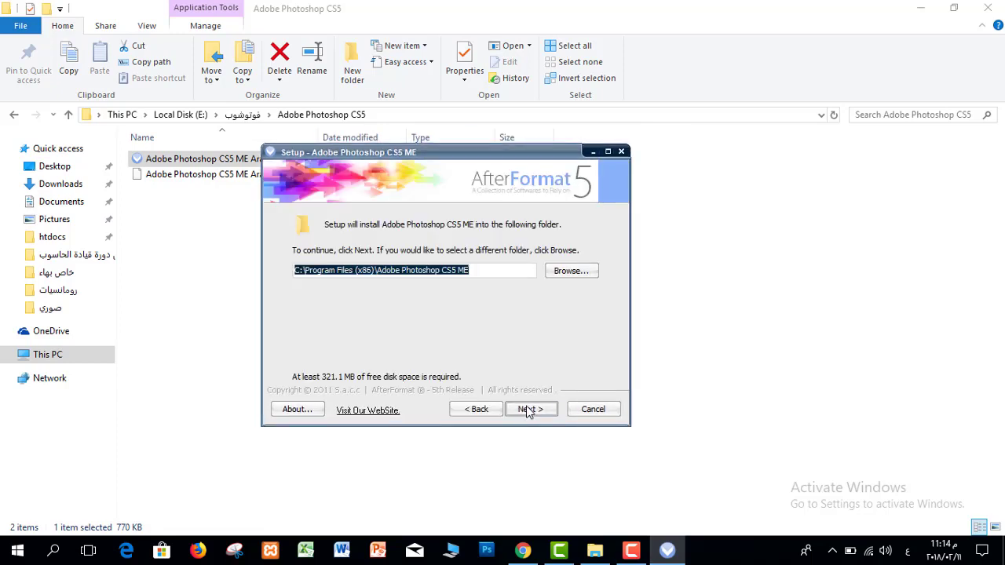
click(526, 412)
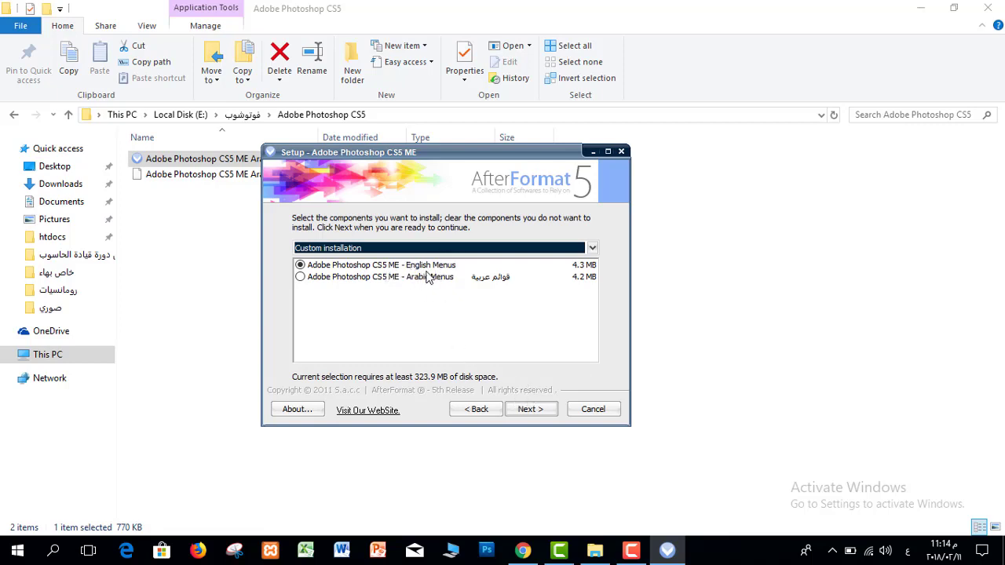
click(538, 412)
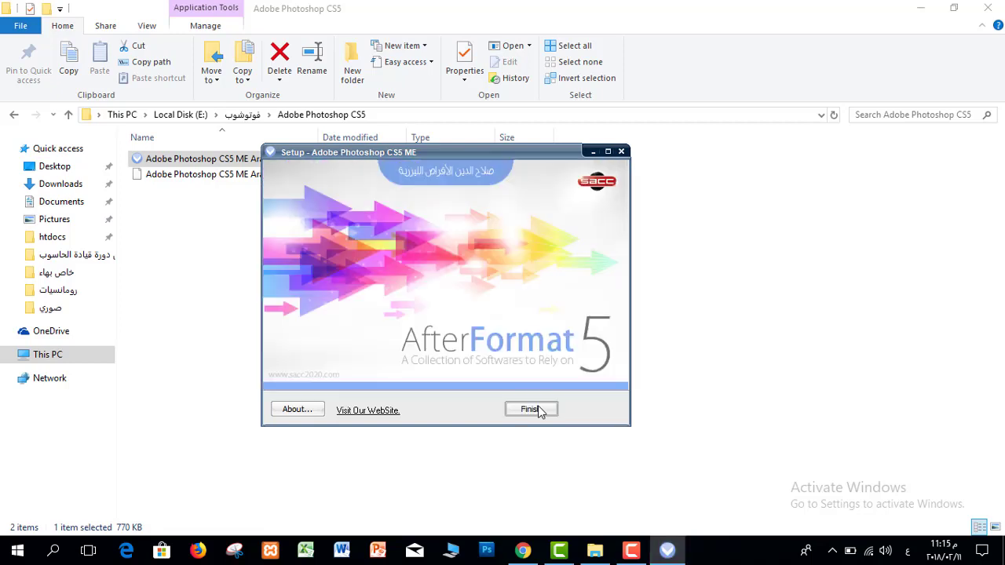
click(540, 409)
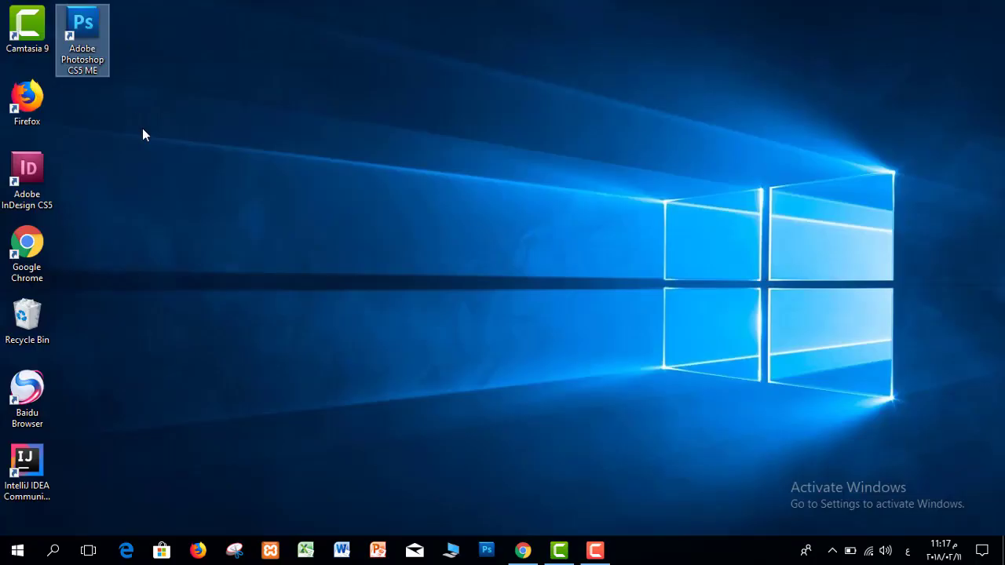
- Switch to Adobe Photoshop CS5 ME by running its desktop shortcut as administrator
click(142, 134)
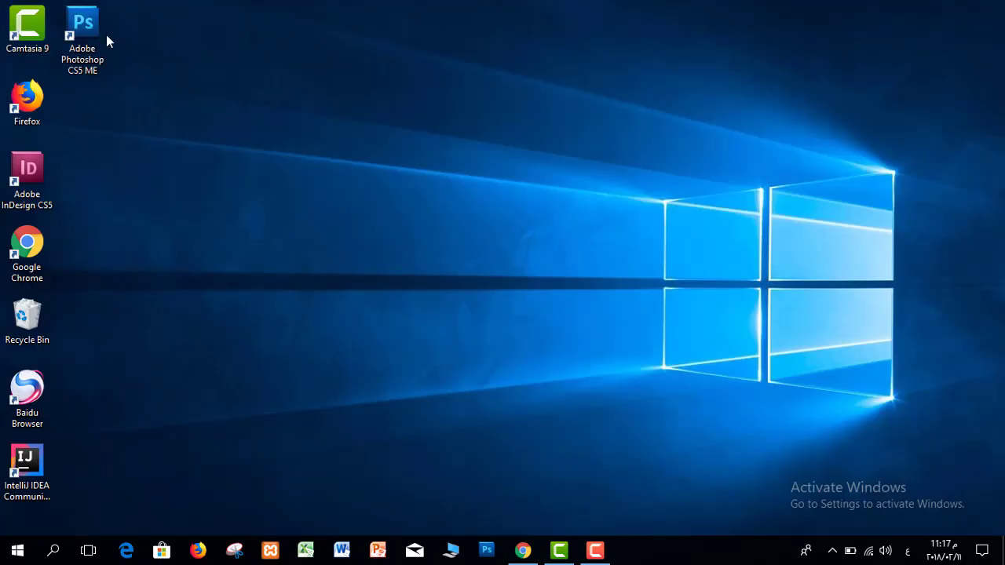
click(85, 30)
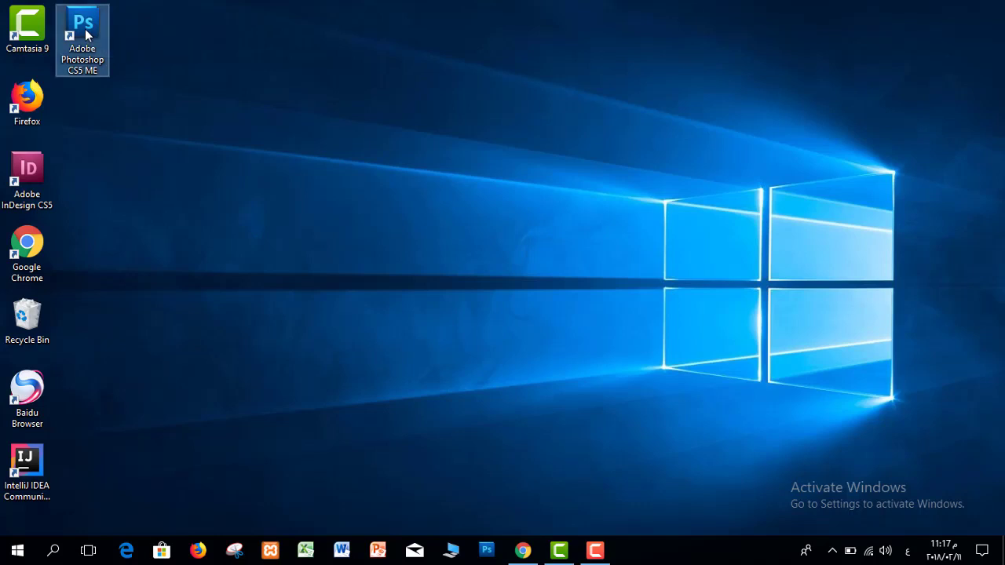
right_click(85, 27)
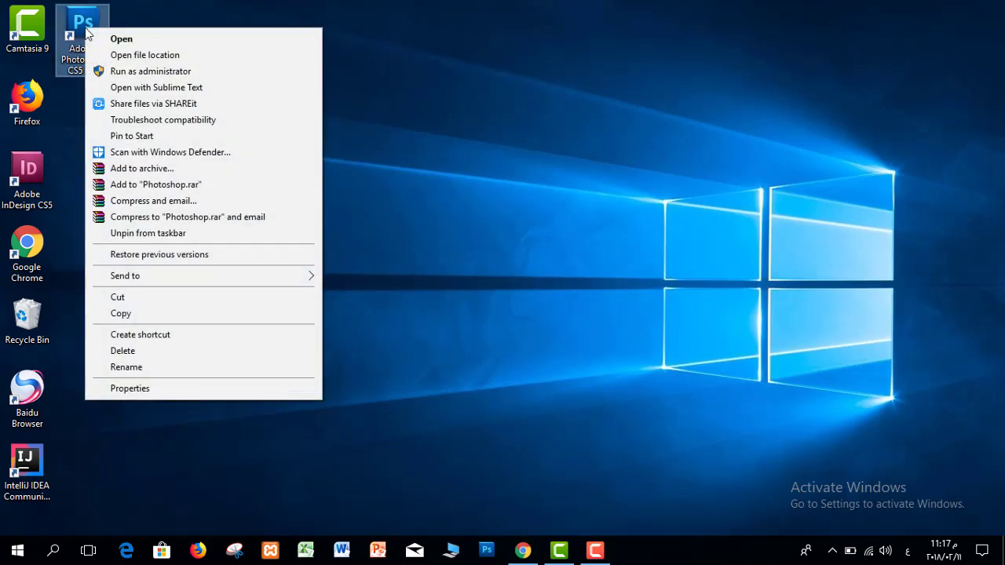
click(135, 75)
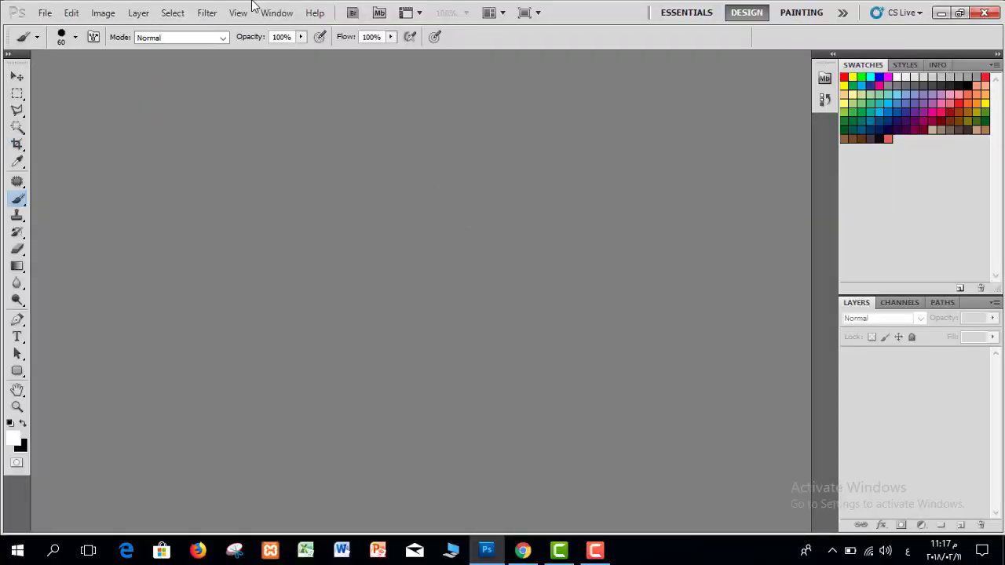
click(47, 14)
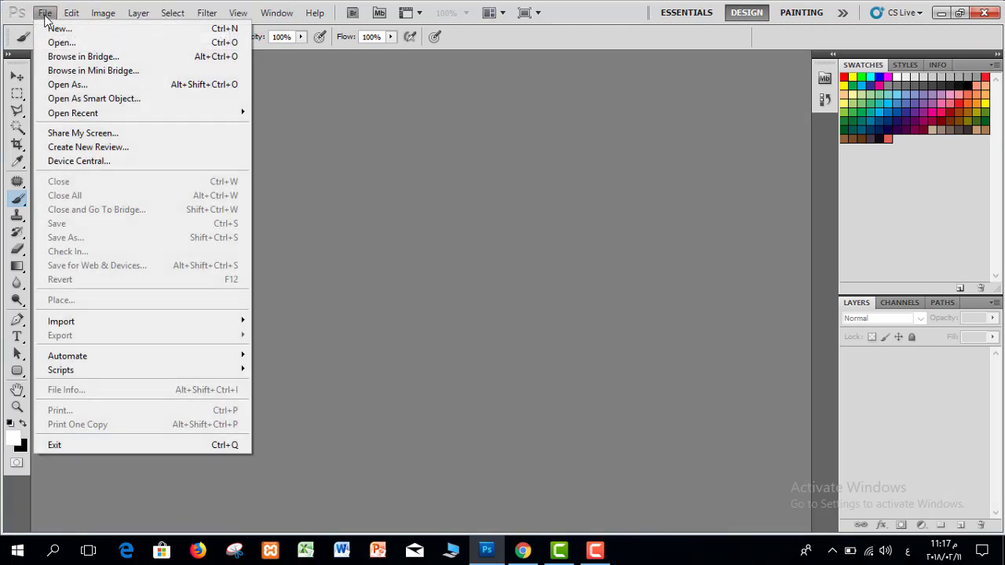
click(374, 152)
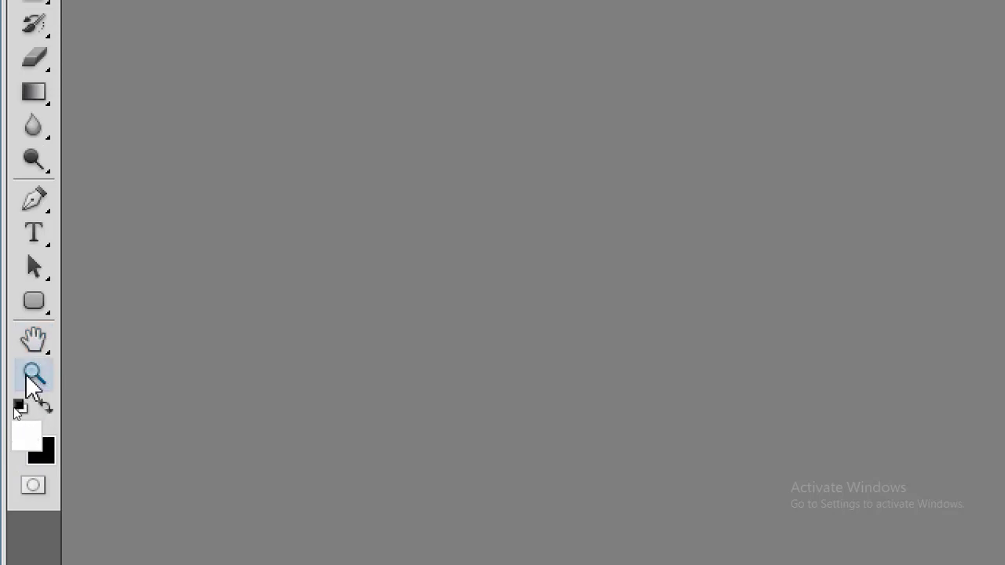
scroll(7, 83, up, 2)
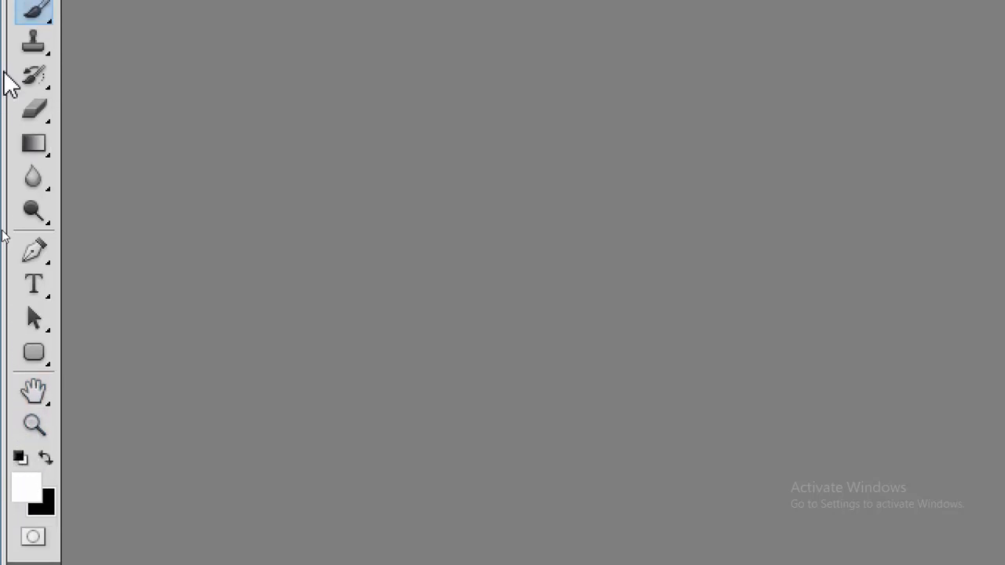
- Outline the front orange slice's flesh inside the rind with the Polygonal Lasso, delete it from Layer 1 and deselect
click(459, 135)
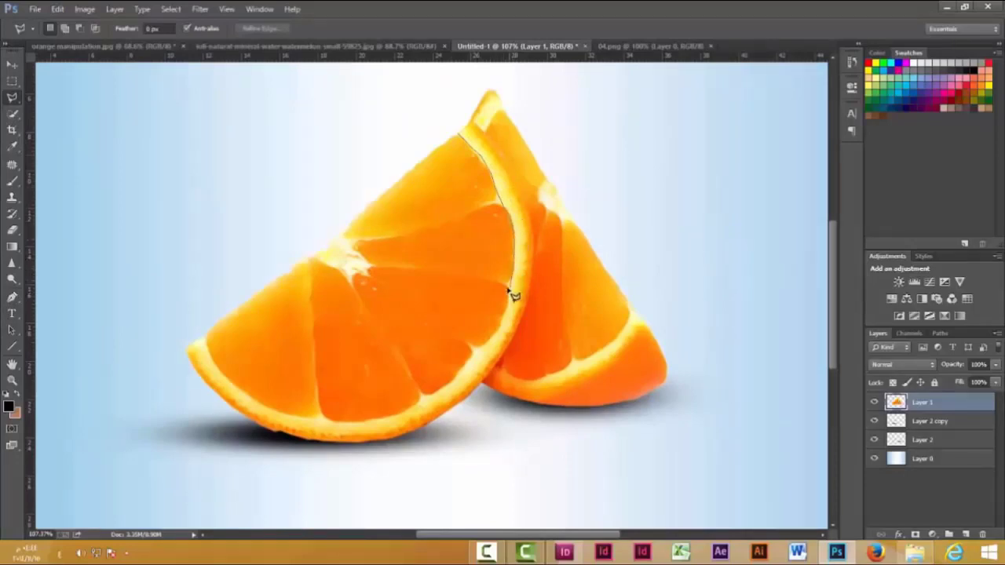
mouse_move(511, 295)
mouse_down()
mouse_move(453, 389)
mouse_move(404, 416)
mouse_move(353, 424)
mouse_move(276, 416)
mouse_move(215, 367)
mouse_move(203, 333)
mouse_move(458, 134)
mouse_up()
click(459, 135)
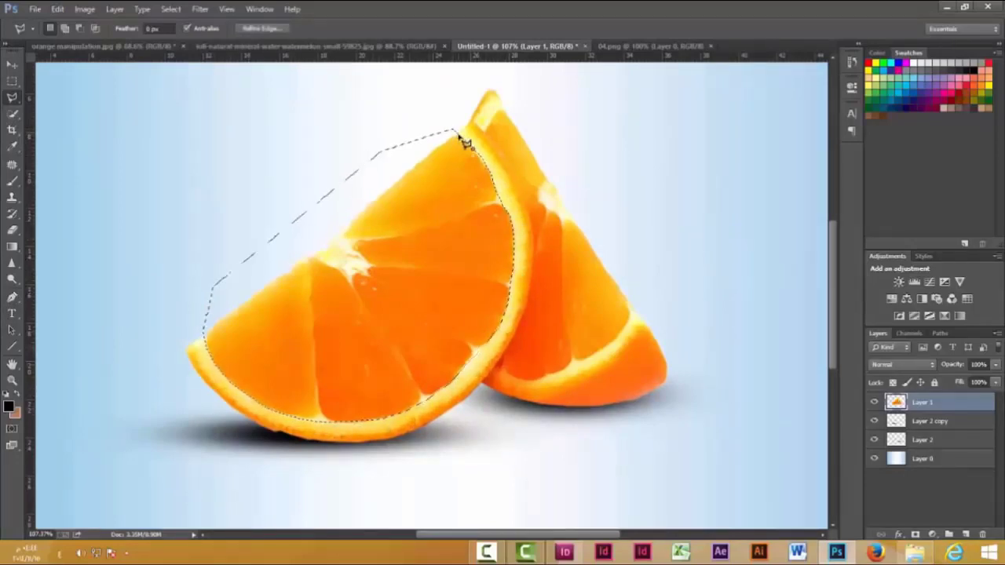
key(Delete)
key(ctrl+d)
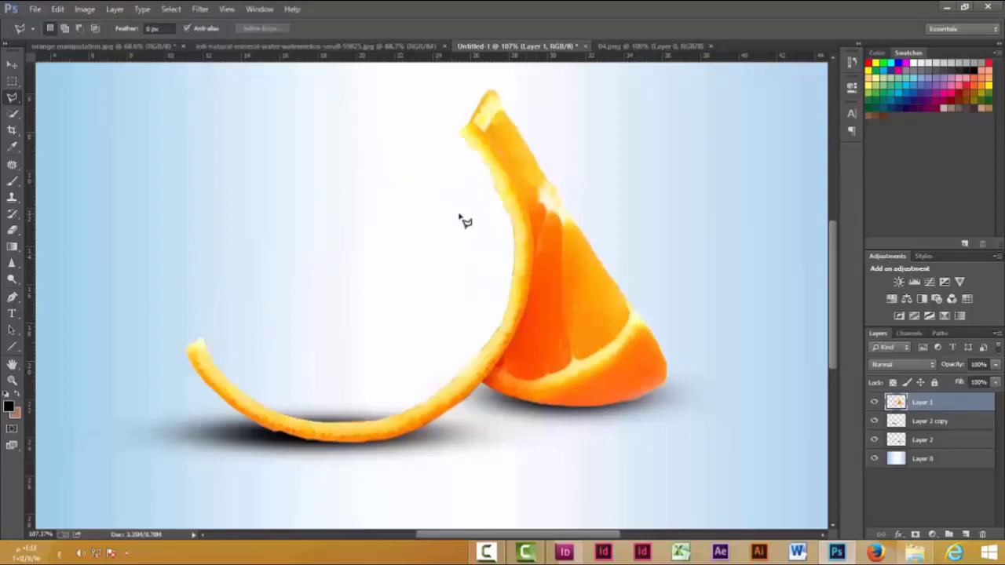
- Place the Water image in the orange document and scale it down to about 26% over the front slice
click(34, 8)
double_click(599, 130)
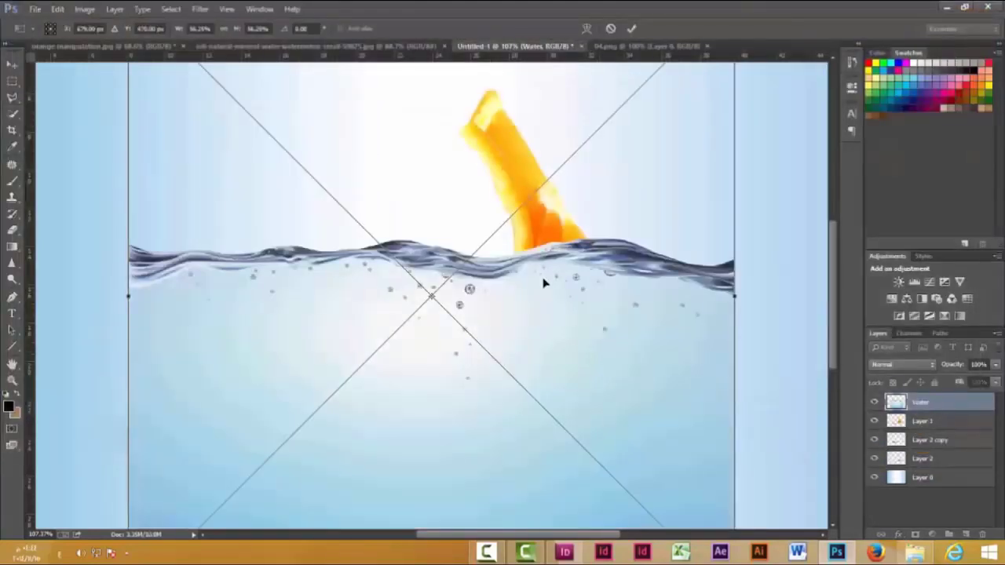
key(ctrl+minus)
drag(634, 113, 531, 204)
drag(443, 265, 358, 221)
- Rotate the placed water about 33° counter-clockwise so its surface follows the front slice's cut edge
right_click(358, 221)
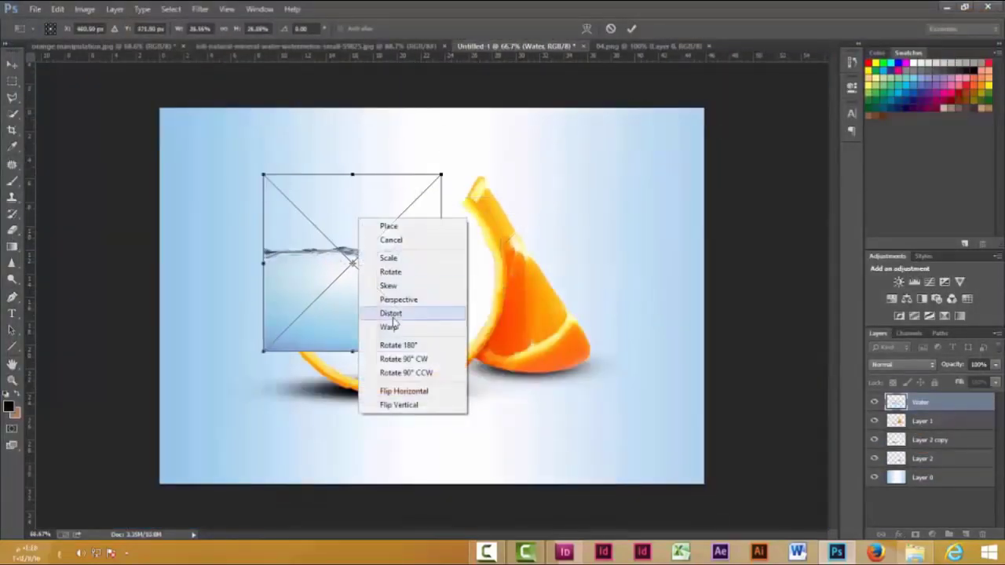
click(392, 271)
drag(451, 159, 446, 197)
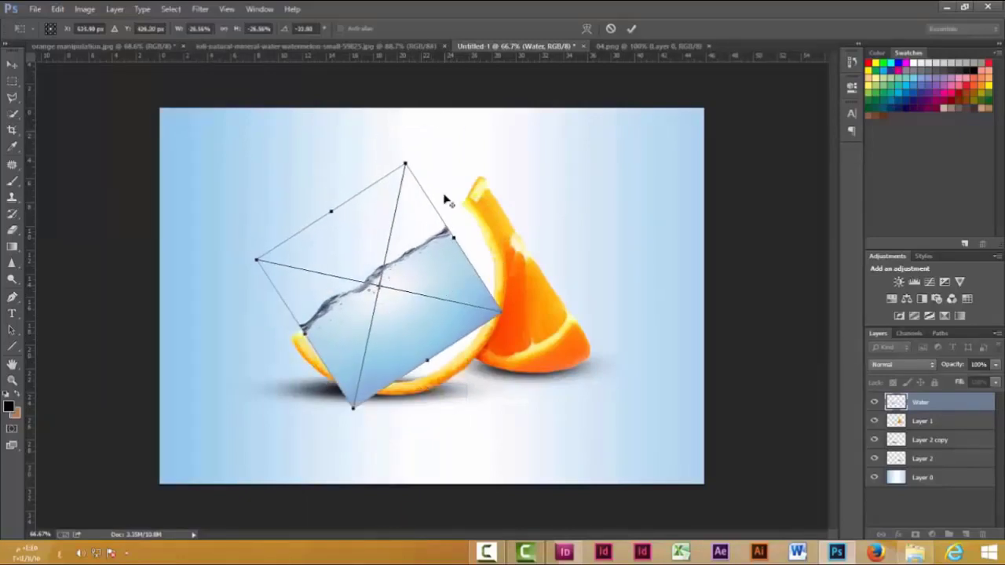
- Enlarge the placed water until it covers the hollow front slice, apply the transform and move the Water layer below Layer 1
drag(403, 161, 419, 148)
drag(439, 247, 450, 261)
drag(437, 161, 447, 130)
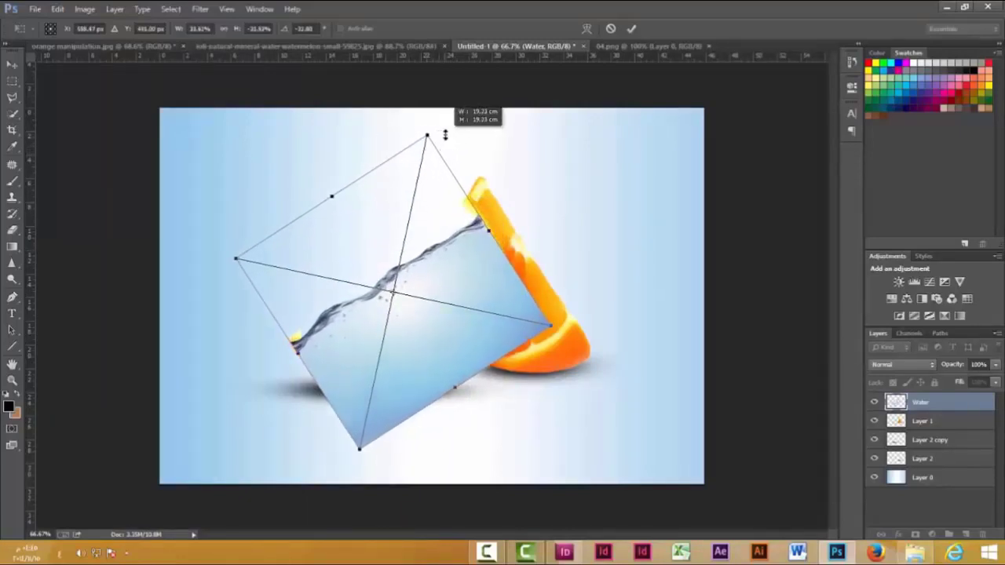
mouse_move(441, 260)
mouse_down()
mouse_move(458, 269)
mouse_move(451, 262)
mouse_up()
drag(454, 110, 438, 126)
key(Return)
drag(946, 424, 947, 429)
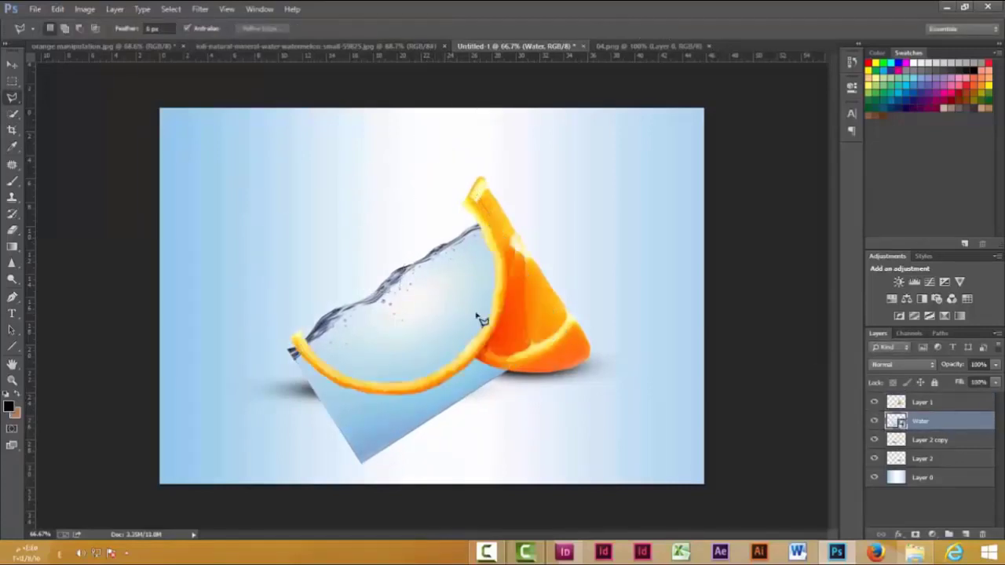
- Warp the Water layer so its surface curves down between the two ends of the orange rind, and apply the warp
key(v)
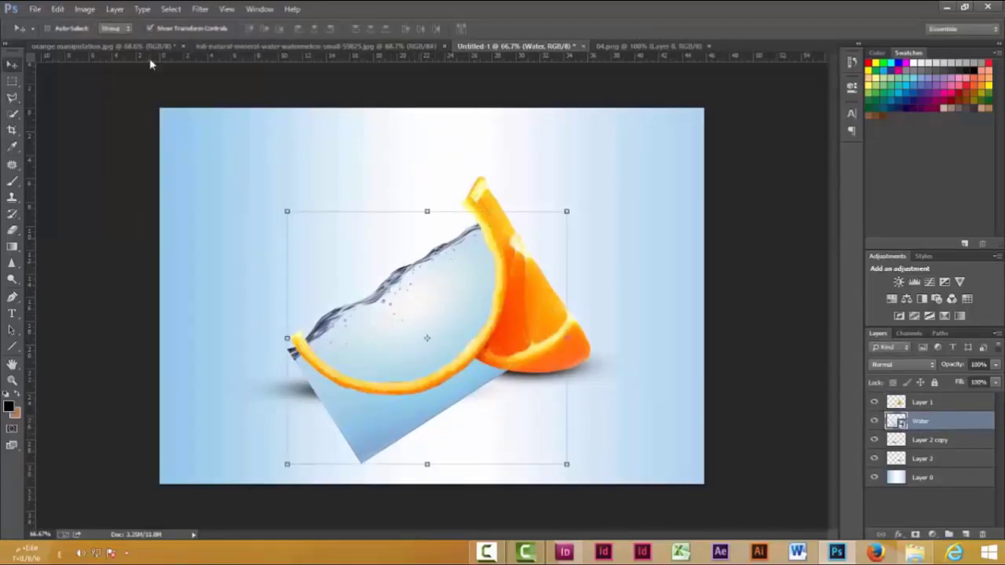
click(57, 8)
mouse_move(157, 256)
click(253, 329)
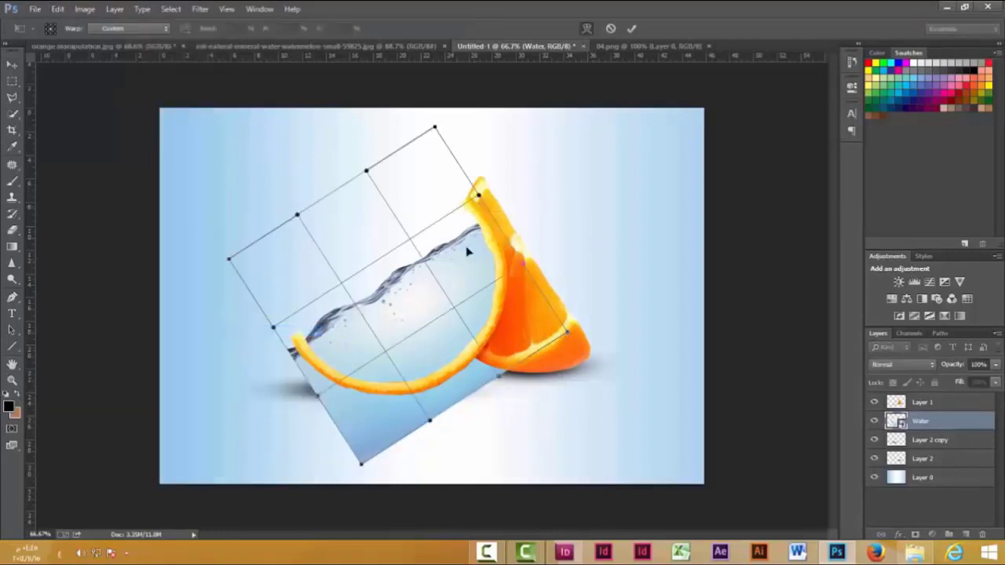
drag(467, 253, 318, 329)
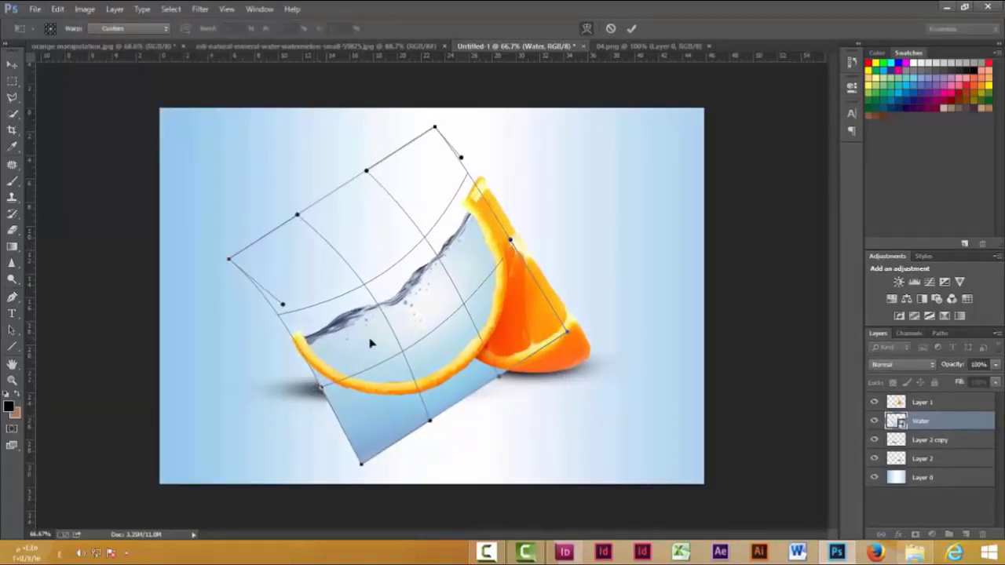
click(631, 29)
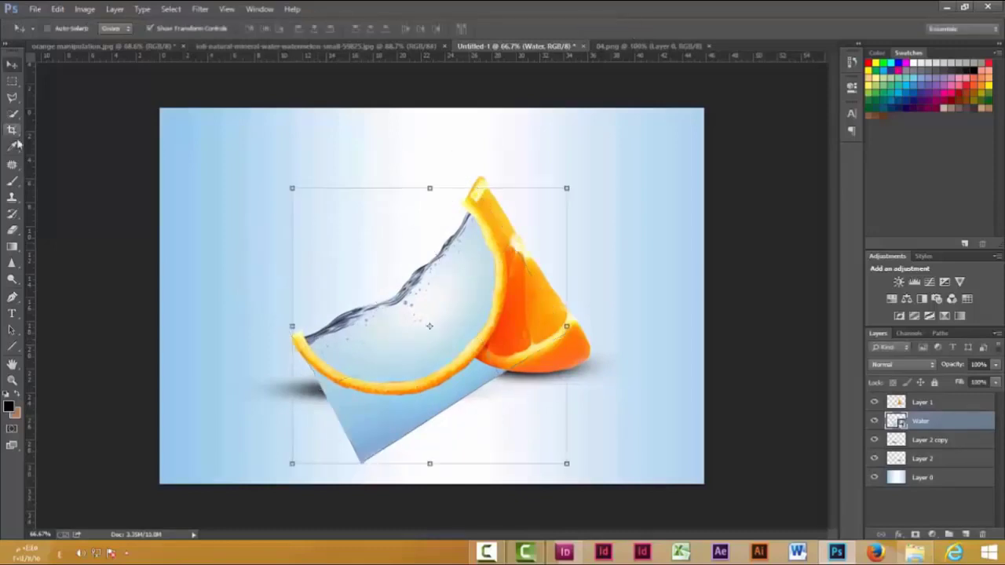
- Rasterize the Water layer and set the Eraser brush to 100% hardness at 70 px
click(12, 230)
right_click(881, 419)
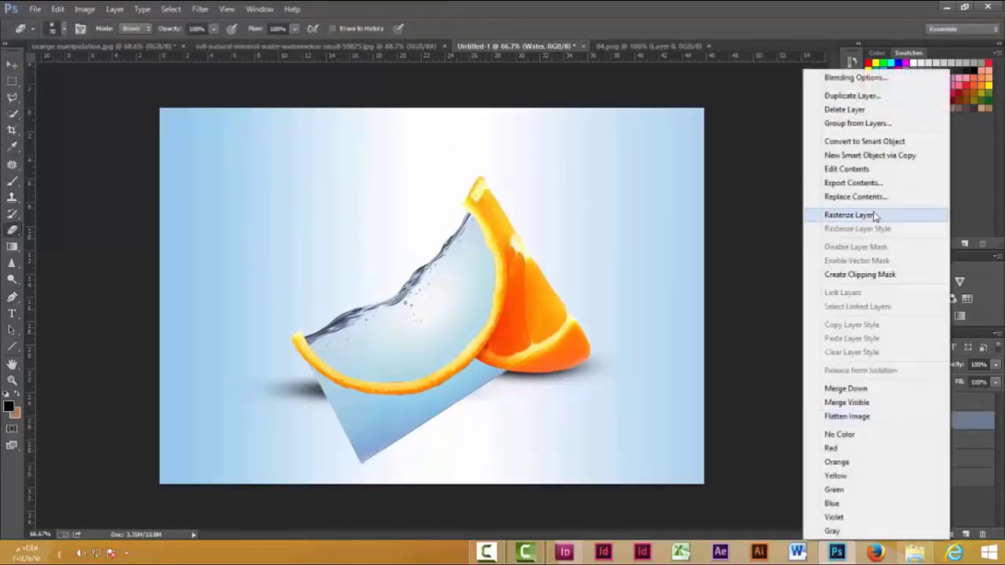
click(864, 216)
right_click(570, 186)
drag(690, 249, 710, 253)
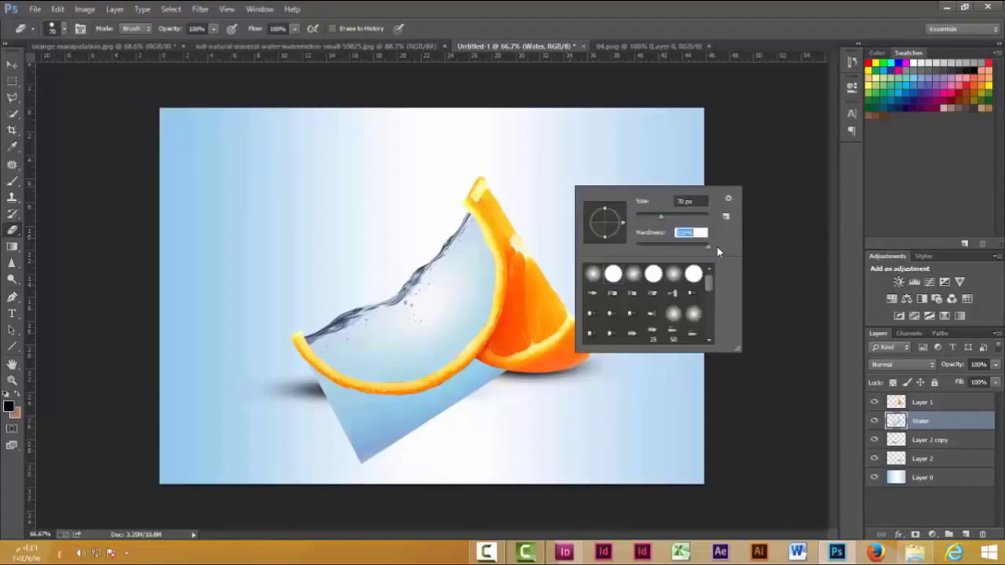
key(Return)
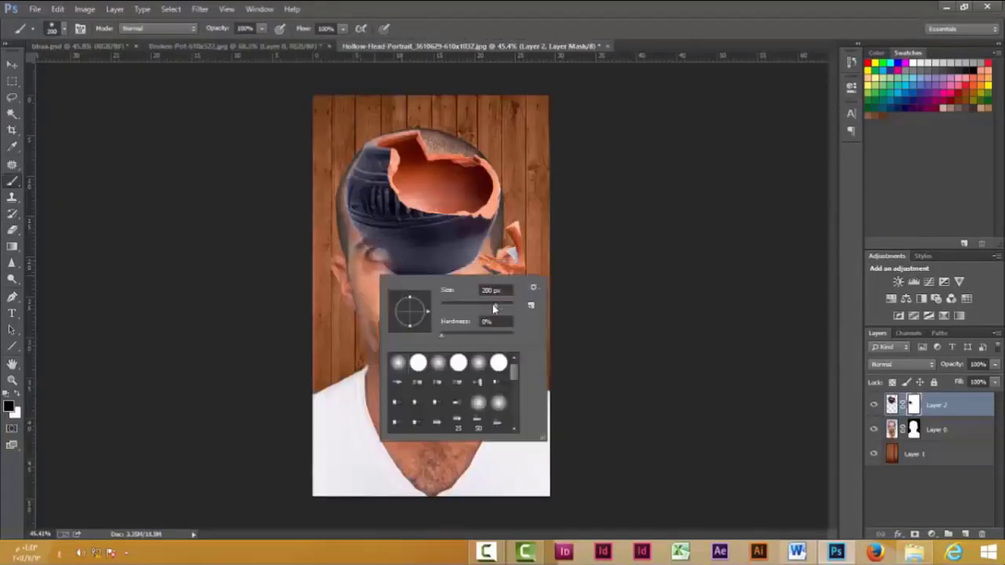
- Paint black on Layer 2's mask to hide the pot over the eyes, lower forehead and ear
key(Return)
scroll(494, 308, up, 5)
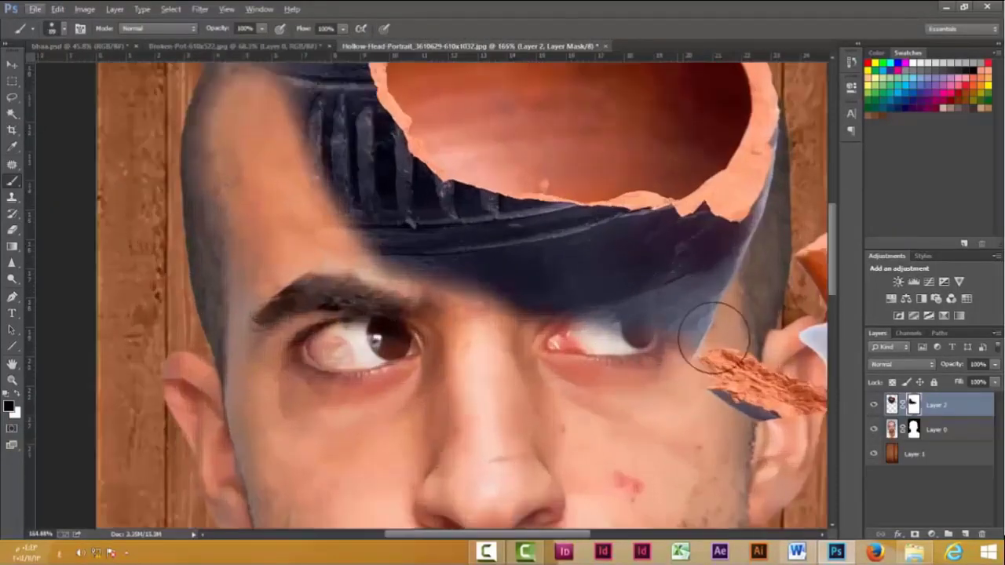
scroll(805, 361, down, 3)
scroll(685, 340, up, 5)
mouse_move(634, 325)
mouse_down()
mouse_move(596, 238)
mouse_move(500, 262)
mouse_move(797, 262)
mouse_move(432, 226)
mouse_move(456, 359)
mouse_move(293, 224)
mouse_up()
scroll(487, 251, up, 1)
scroll(94, 196, down, 2)
scroll(95, 196, up, 4)
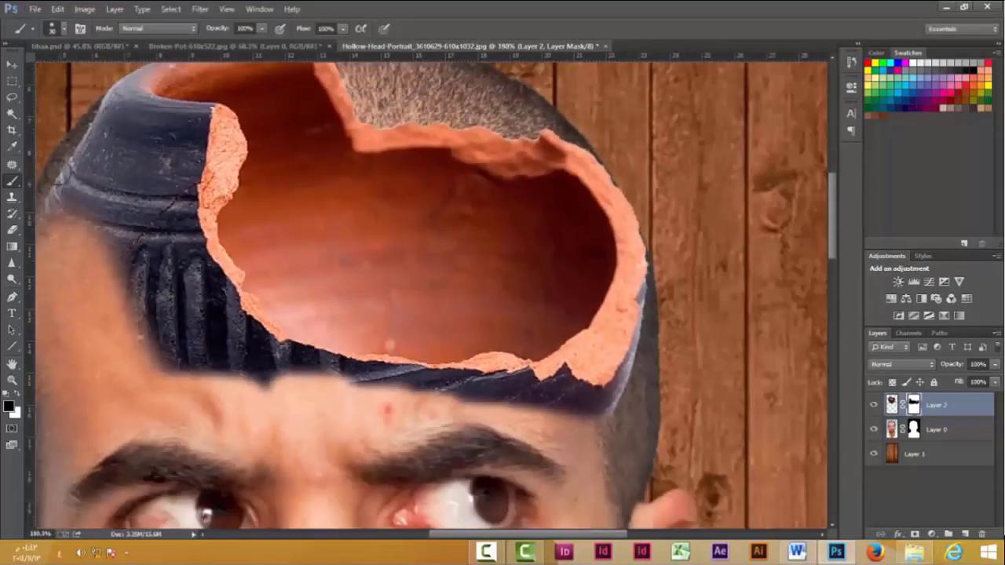
- Mask out the dark glazed part of the pot on the image's left side, beside the broken rim, blending it into the forehead
key(bracketright)
key(bracketright)
key(bracketright)
key(bracketright)
key(bracketright)
key(bracketright)
scroll(82, 126, up, 1)
mouse_move(108, 228)
mouse_down()
mouse_move(170, 396)
mouse_move(146, 311)
mouse_move(183, 310)
mouse_up()
scroll(140, 183, up, 3)
mouse_move(140, 183)
mouse_down()
mouse_move(184, 246)
mouse_move(154, 280)
mouse_move(133, 212)
mouse_up()
scroll(157, 235, up, 2)
scroll(155, 279, down, 4)
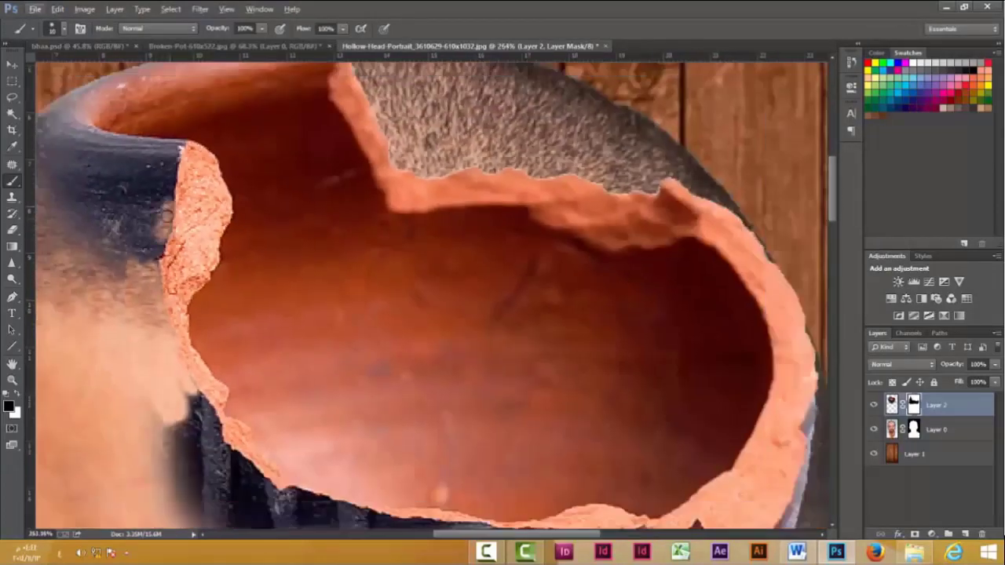
- Mask out the remaining dark glaze along the pot's lower broken edge with a smaller brush, keeping the orange rim
scroll(267, 324, up, 4)
mouse_move(541, 97)
mouse_down()
mouse_move(527, 236)
mouse_move(471, 350)
mouse_up()
scroll(463, 333, up, 2)
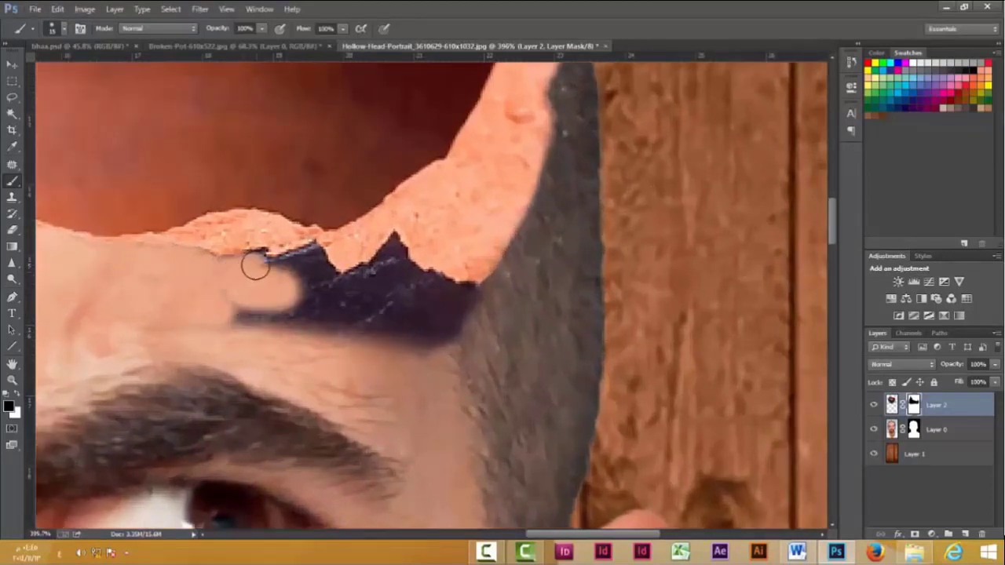
mouse_move(253, 264)
mouse_down()
mouse_move(335, 322)
mouse_move(398, 238)
mouse_move(400, 258)
mouse_move(442, 282)
mouse_move(329, 335)
mouse_move(425, 283)
mouse_move(381, 257)
mouse_move(337, 275)
mouse_move(306, 245)
mouse_move(289, 284)
mouse_move(327, 301)
mouse_move(395, 291)
mouse_up()
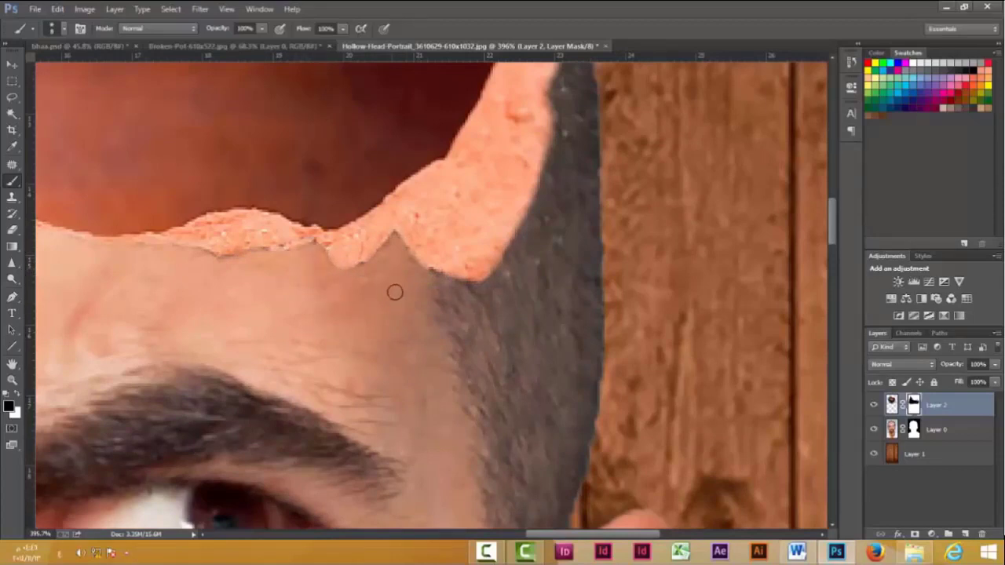
scroll(395, 291, down, 5)
scroll(269, 248, down, 2)
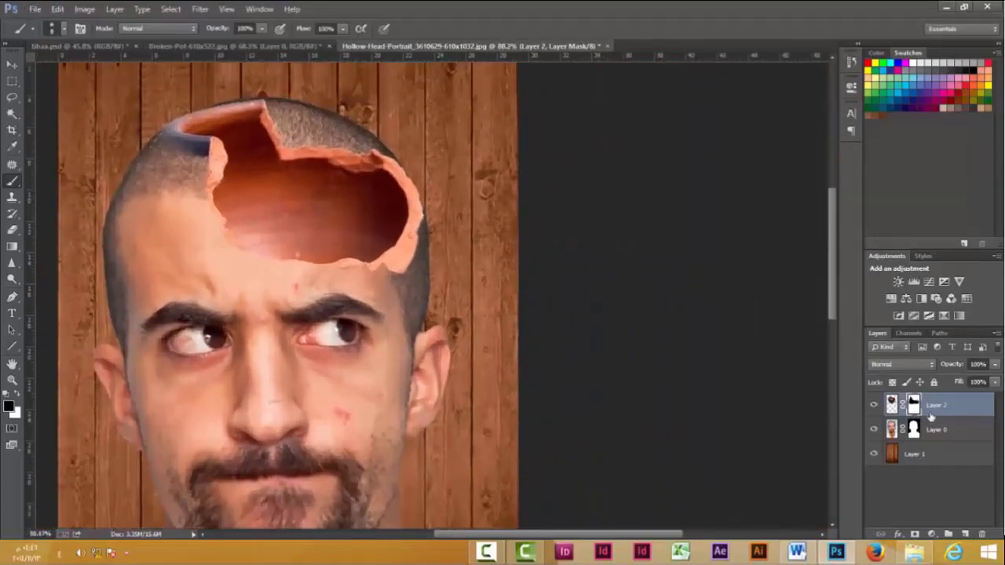
- Paint black on Layer 0's mask to hide the scalp outside and behind the pot's opening
click(908, 430)
click(913, 429)
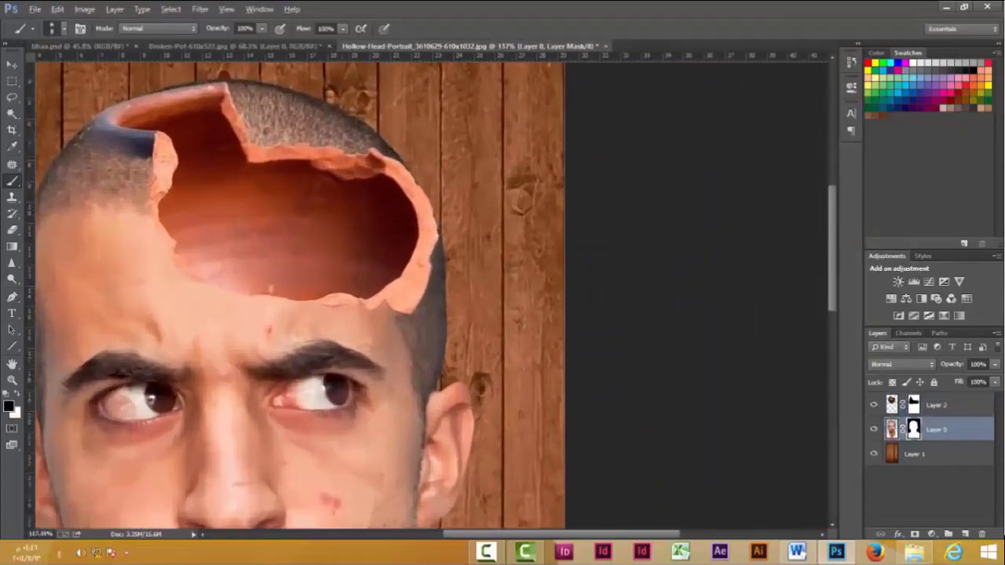
scroll(410, 223, up, 2)
key(bracketleft)
key(bracketleft)
key(bracketleft)
key(bracketleft)
key(bracketleft)
key(bracketleft)
key(bracketleft)
key(bracketleft)
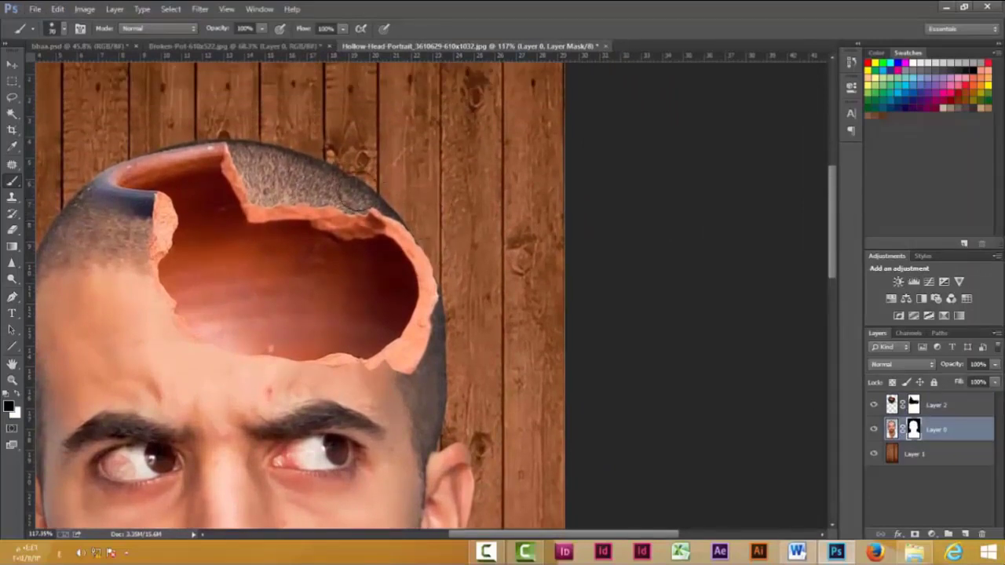
mouse_move(423, 230)
mouse_down()
mouse_move(400, 244)
mouse_move(417, 271)
mouse_move(414, 233)
mouse_move(358, 181)
mouse_move(311, 155)
mouse_move(172, 153)
mouse_move(205, 155)
mouse_move(262, 205)
mouse_move(310, 196)
mouse_up()
scroll(167, 153, down, 5)
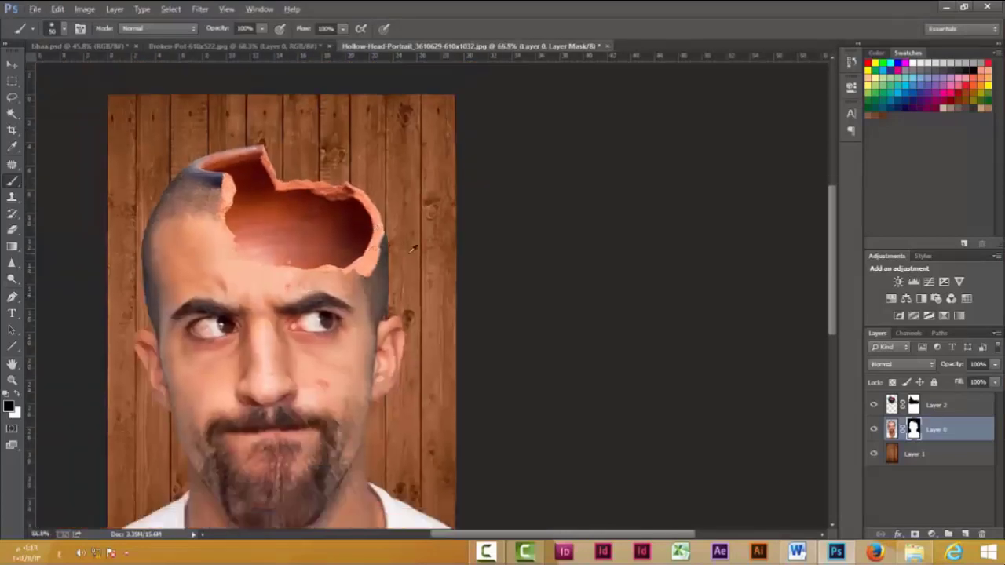
click(12, 65)
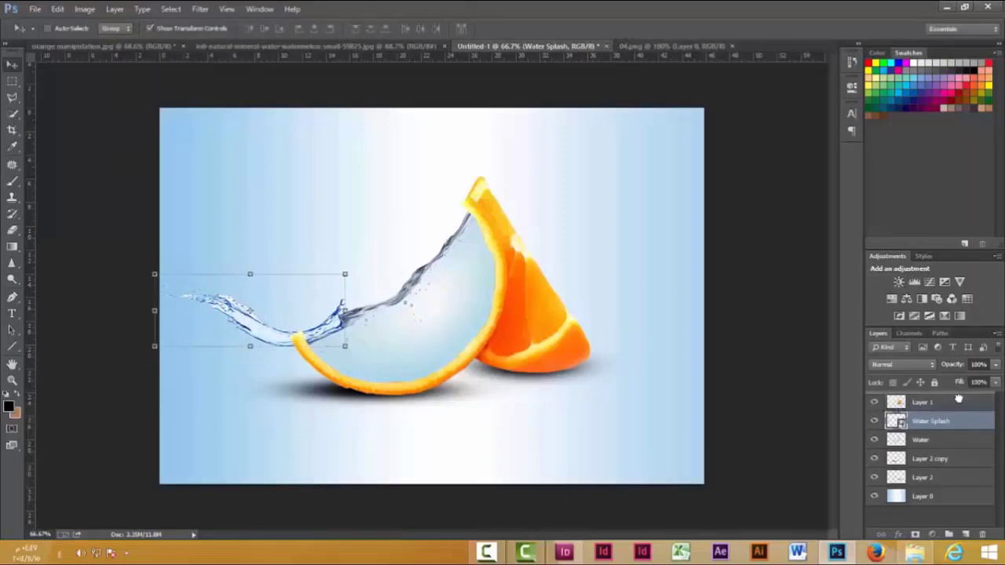
- Place the Water Splash layer above Layer 1 and rasterize it
right_click(926, 402)
click(850, 215)
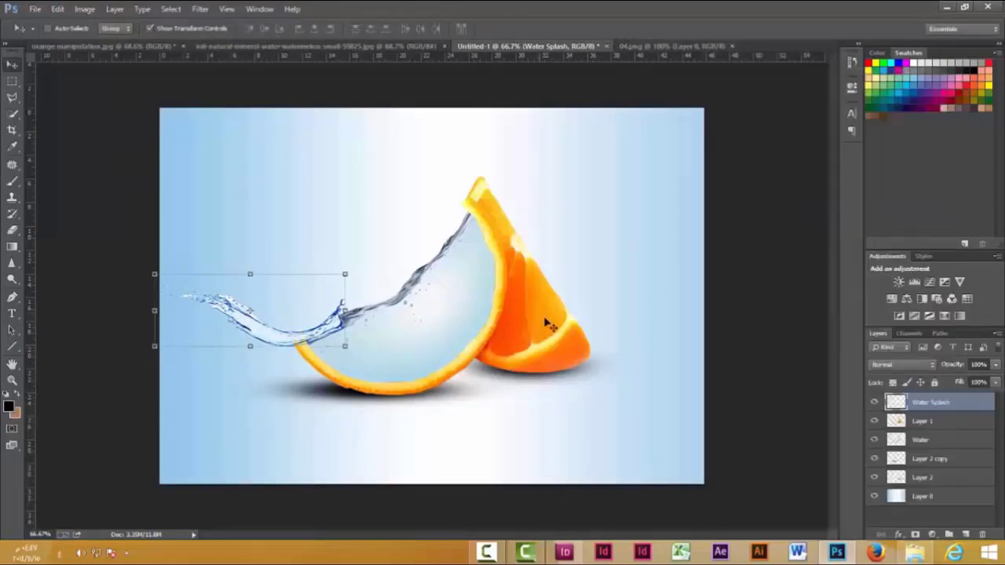
- Erase the droplet and inner end of the Water Splash where it meets the water in the front orange slice
scroll(545, 321, up, 4)
key(e)
right_click(406, 276)
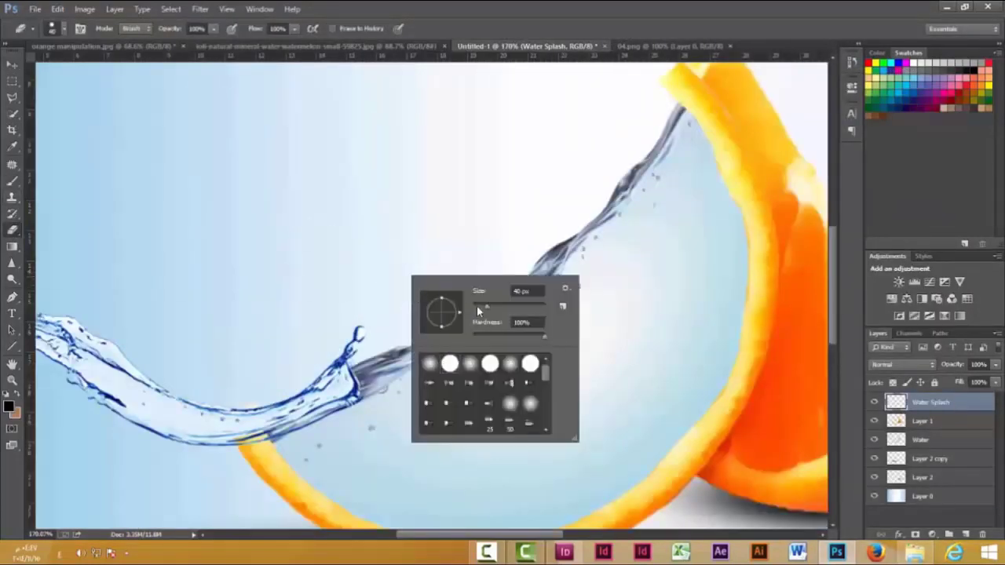
key(Return)
mouse_move(354, 333)
mouse_down()
mouse_move(339, 357)
mouse_move(290, 377)
mouse_up()
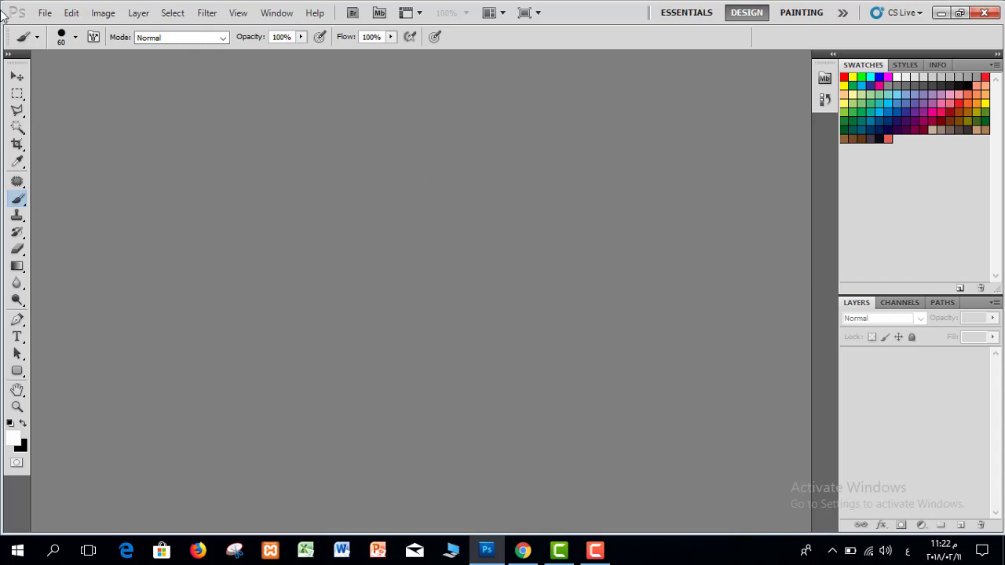
- Open FB_IMG_1491274092905.jpg, the pink flowers in a white vase, from the flower folder in the Pictures library
click(43, 12)
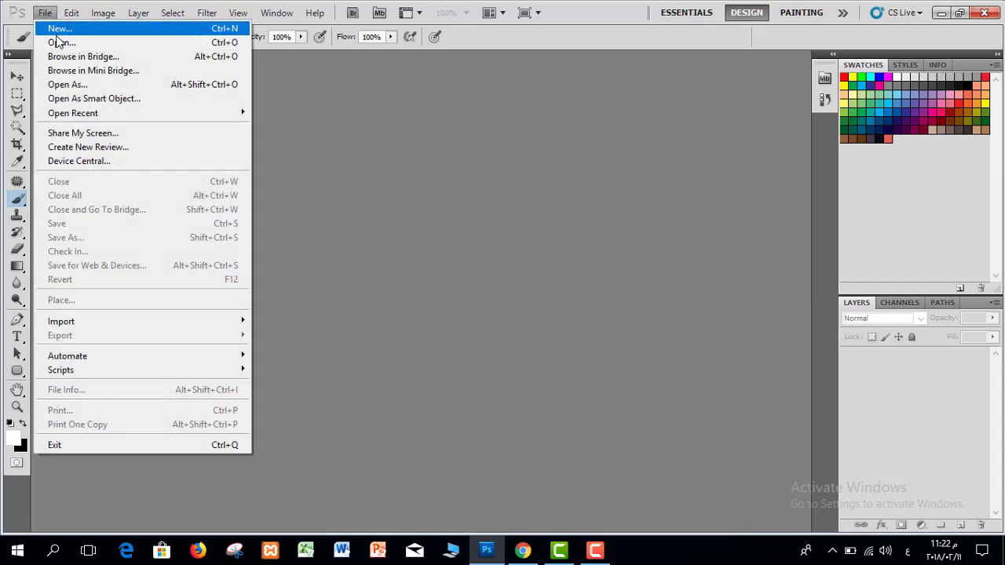
click(59, 43)
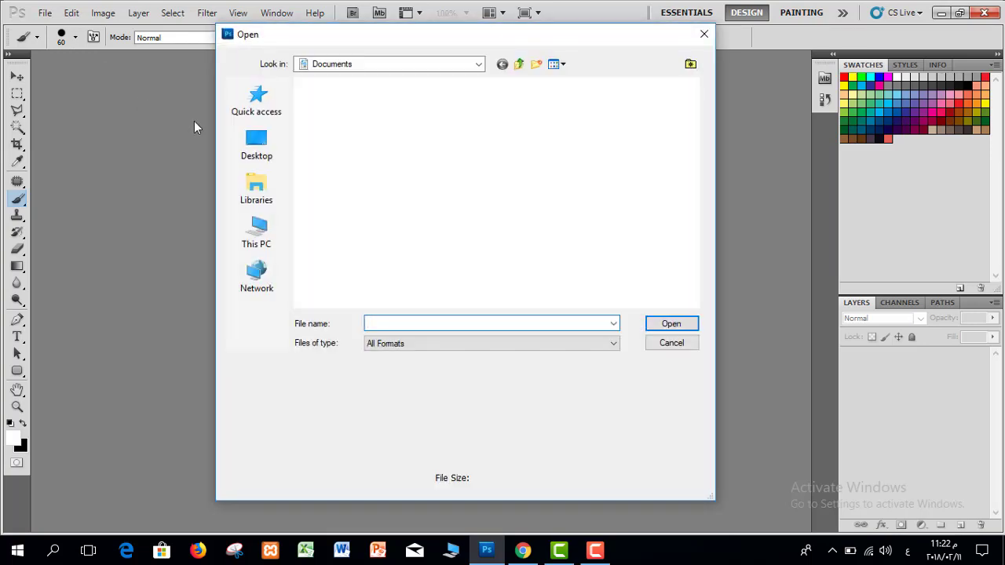
click(259, 192)
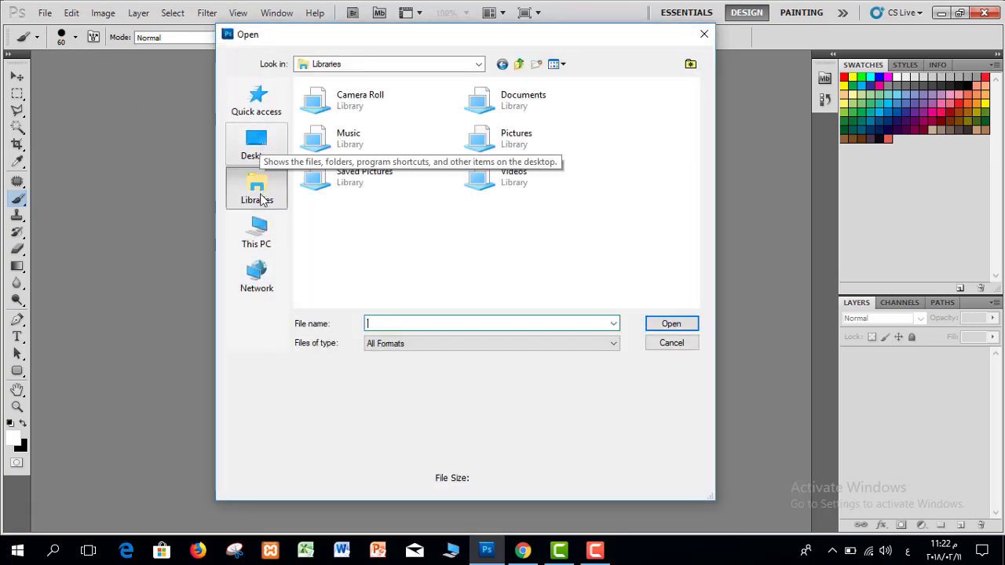
double_click(511, 142)
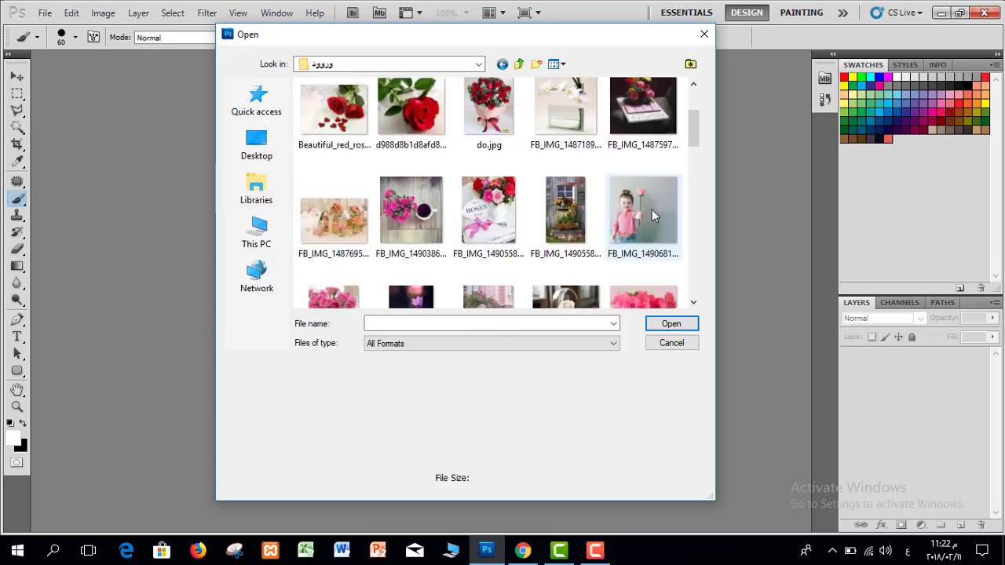
scroll(696, 146, down, 2)
scroll(696, 146, down, 1)
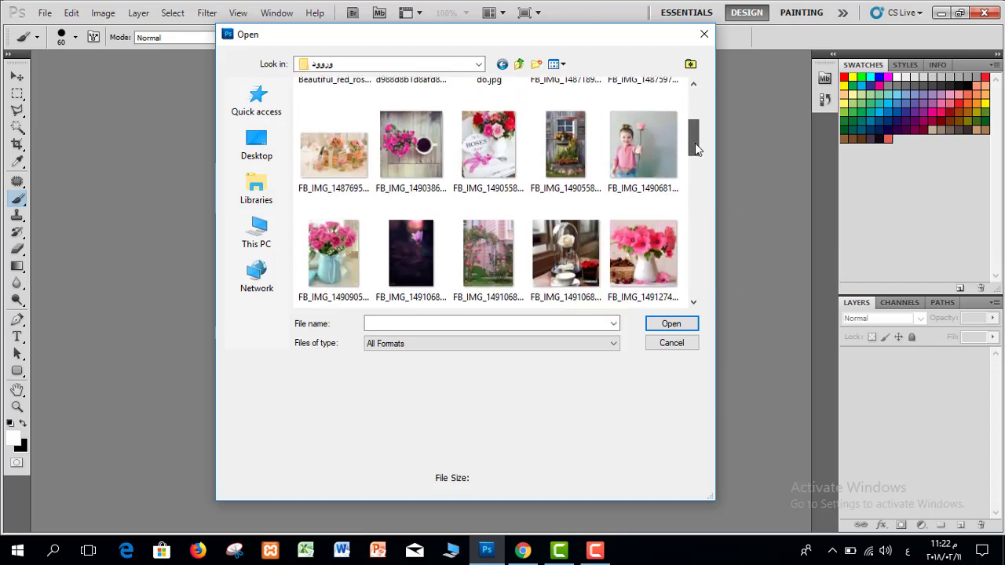
double_click(637, 262)
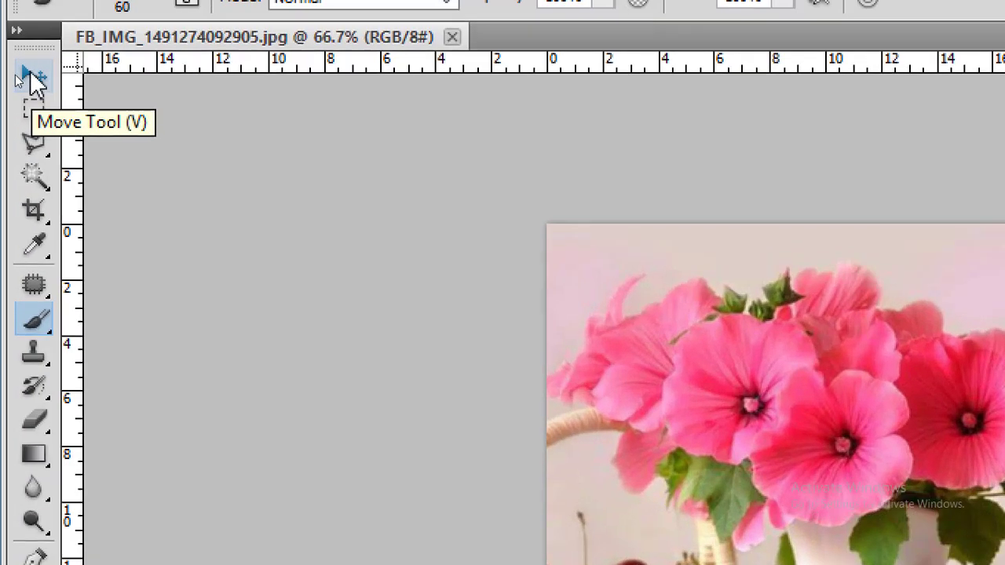
- Activate the Move tool and try to move the locked Background layer
click(16, 77)
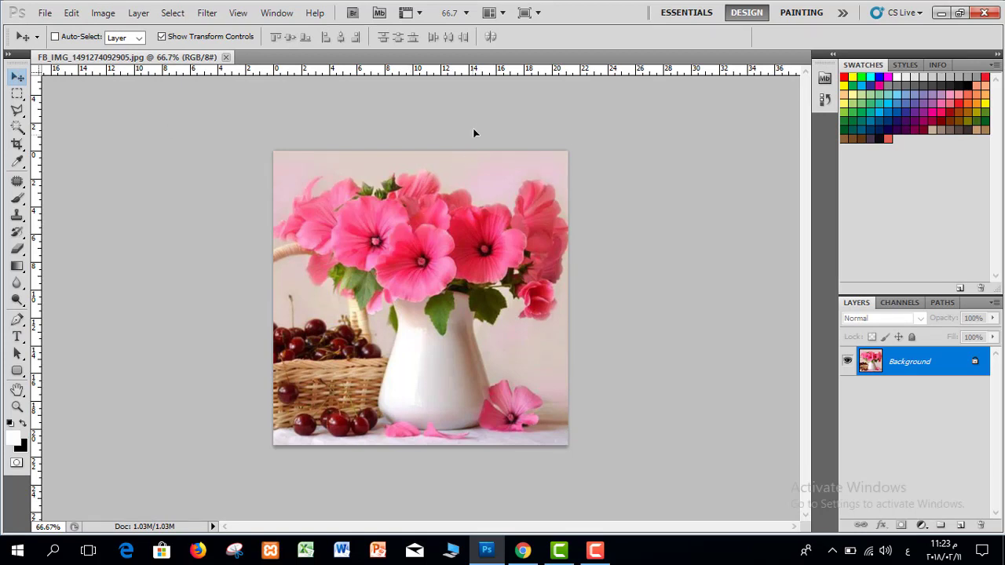
click(474, 132)
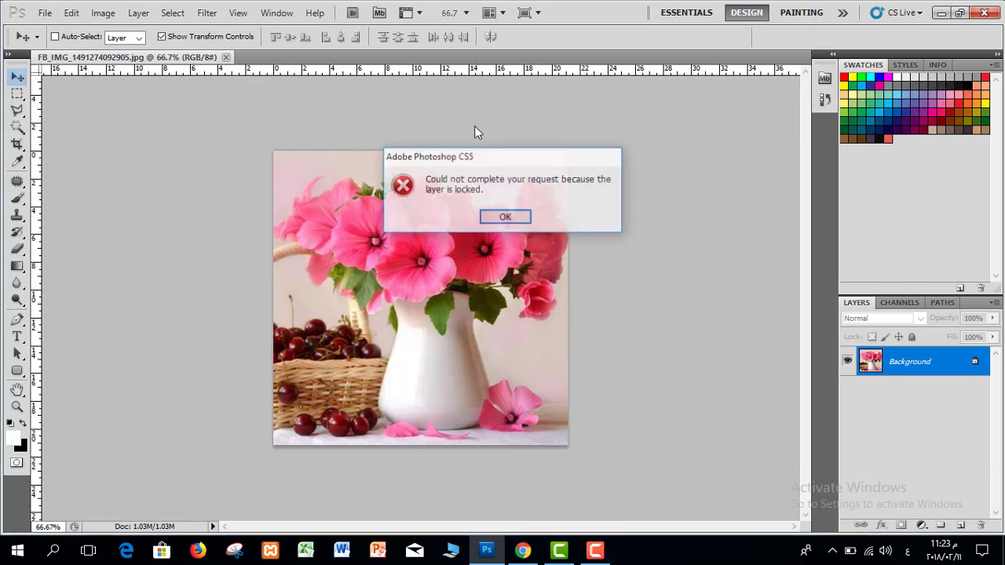
click(497, 219)
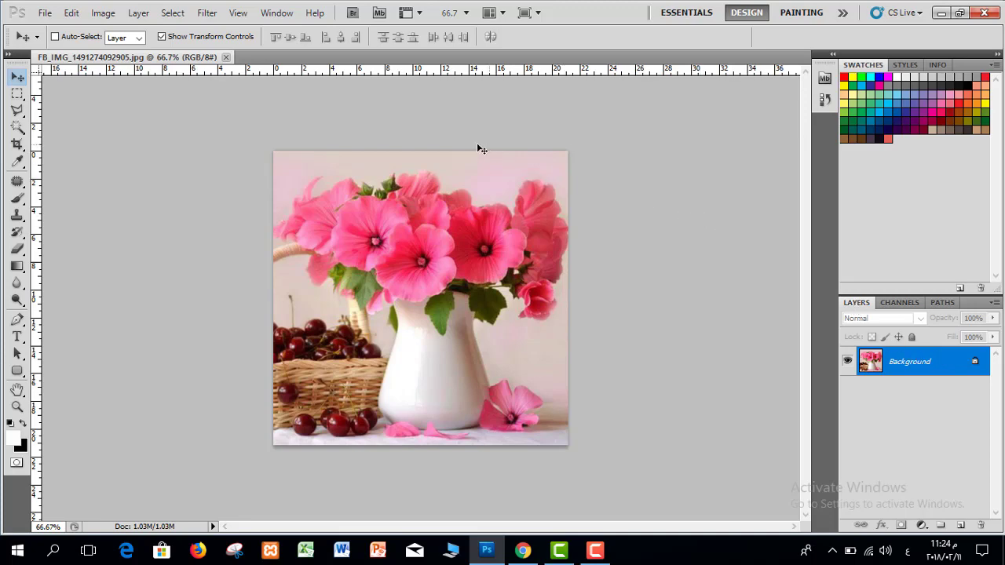
- Hide the Layers panel and show it again
click(277, 14)
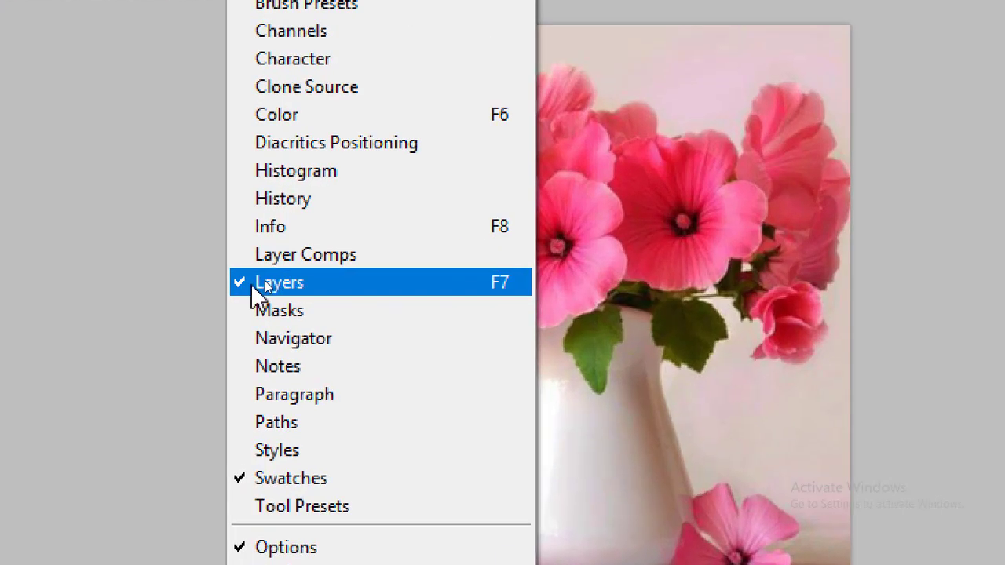
click(283, 281)
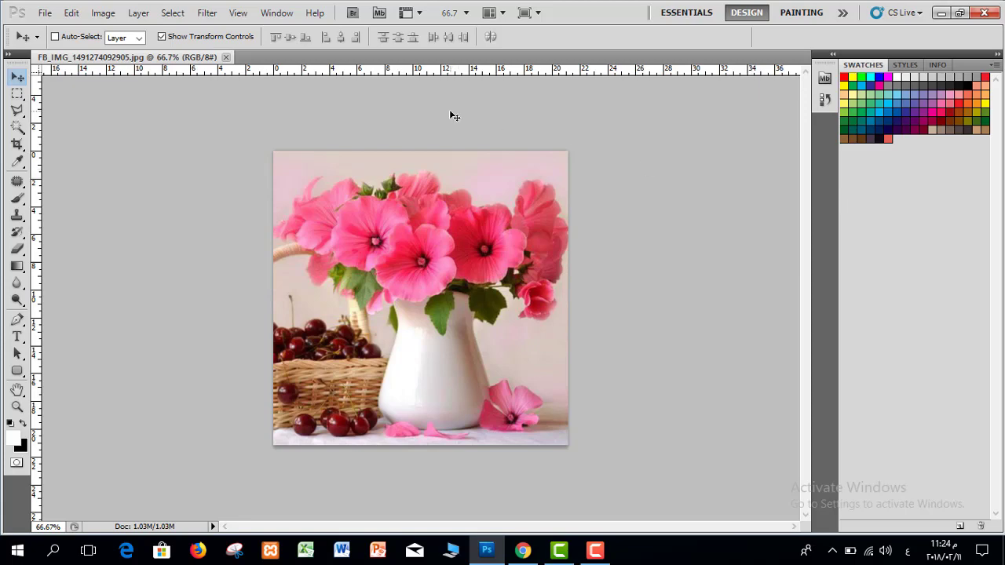
click(276, 14)
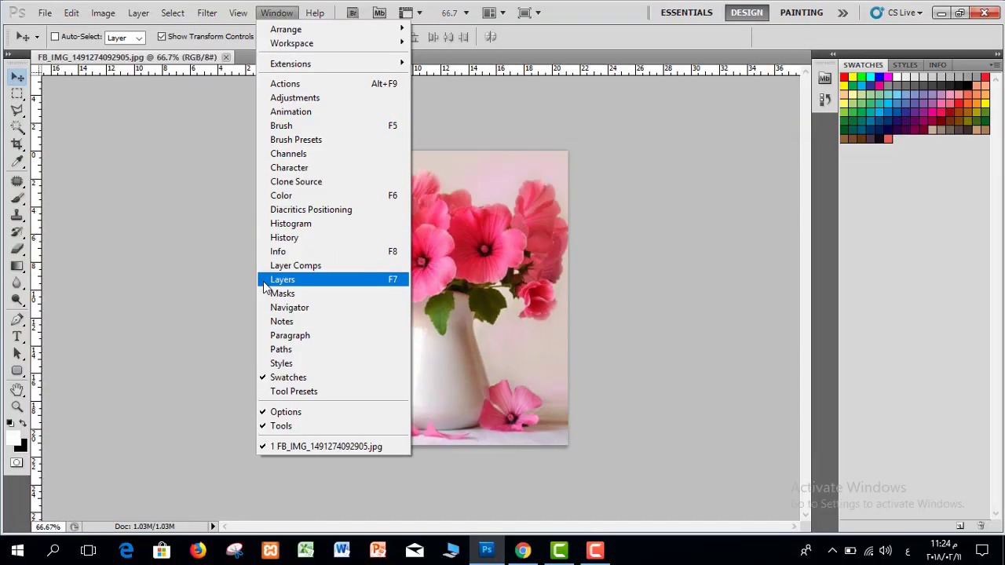
click(283, 280)
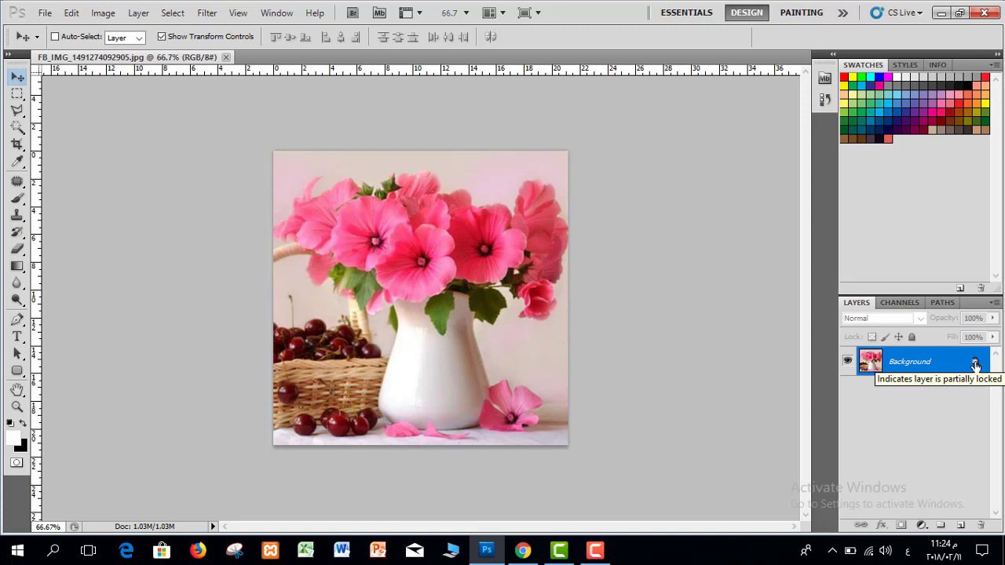
- Unlock the Background by converting it to a regular layer named وردة
double_click(975, 363)
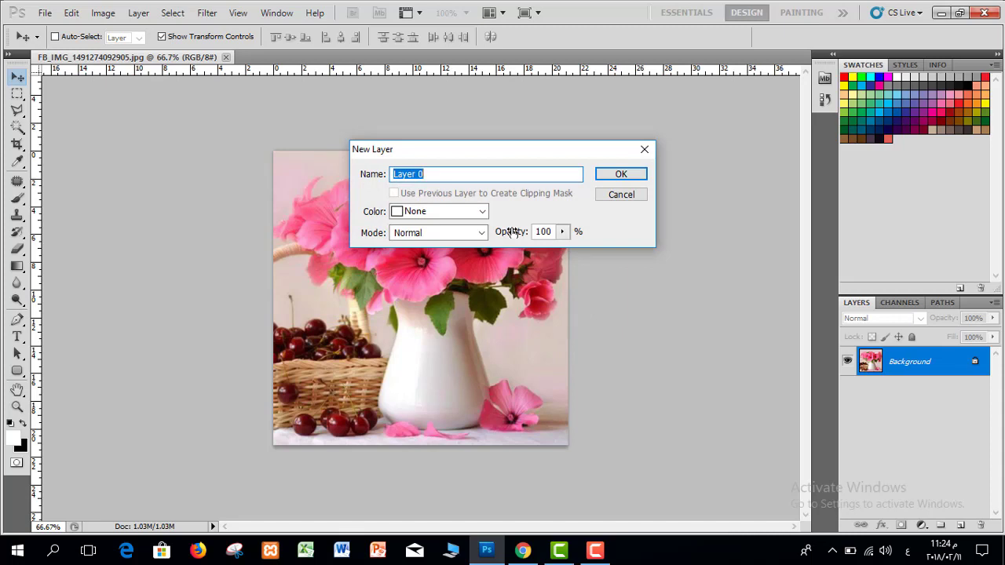
text(s)
text(ردة)
click(620, 173)
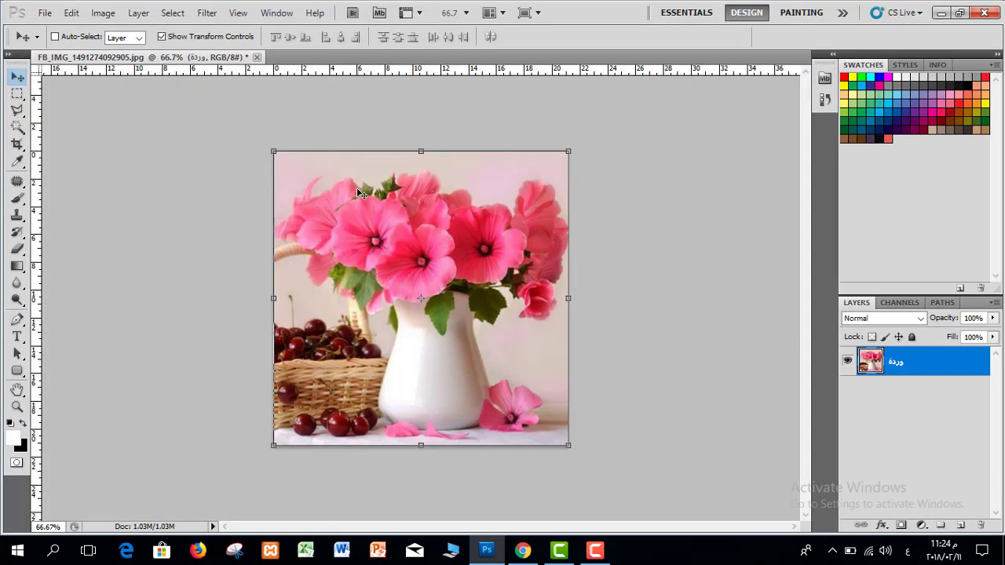
- Move the وردة layer sideways on the canvas as a test and undo the move
drag(356, 188, 258, 177)
key(ctrl+z)
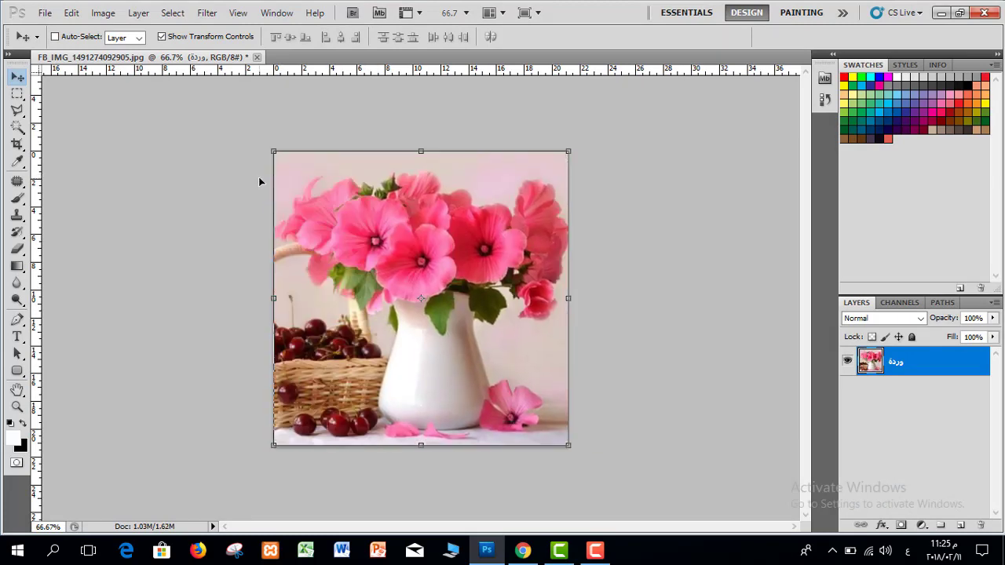